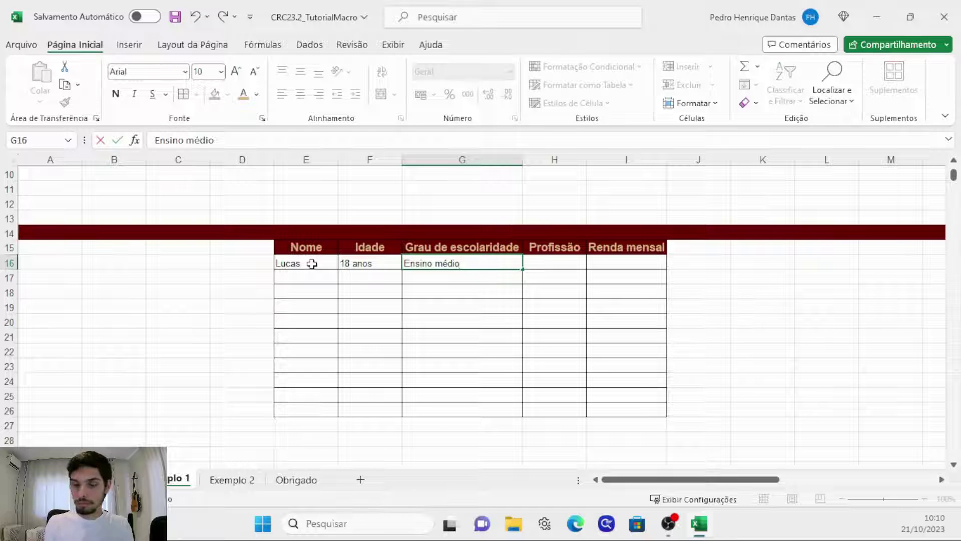
Complete the first record in row 16 with the profession "Estudante" and a monthly income of R$ 500.
{"action": "type", "text": "Estudante"}
{"action": "key", "text": "Tab"}
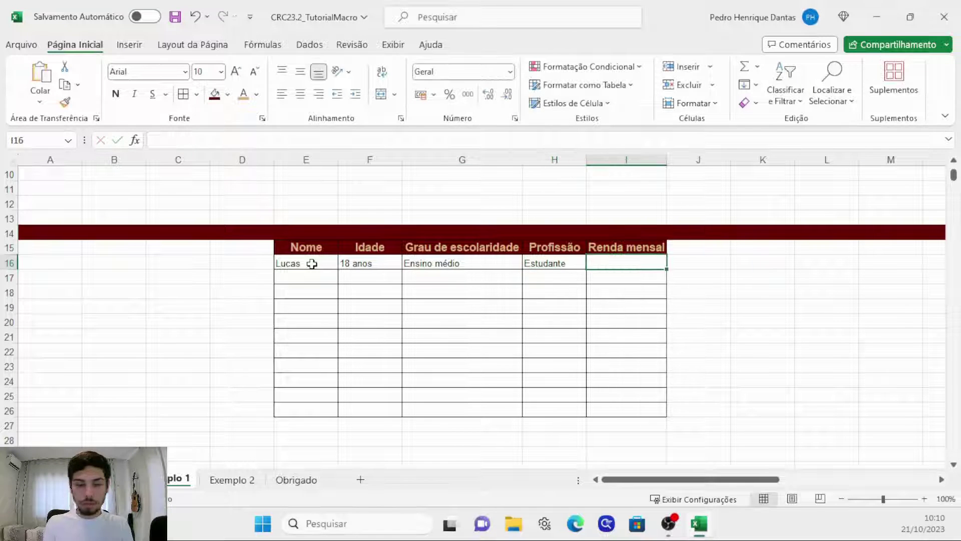
{"action": "type", "text": "R$ 500"}
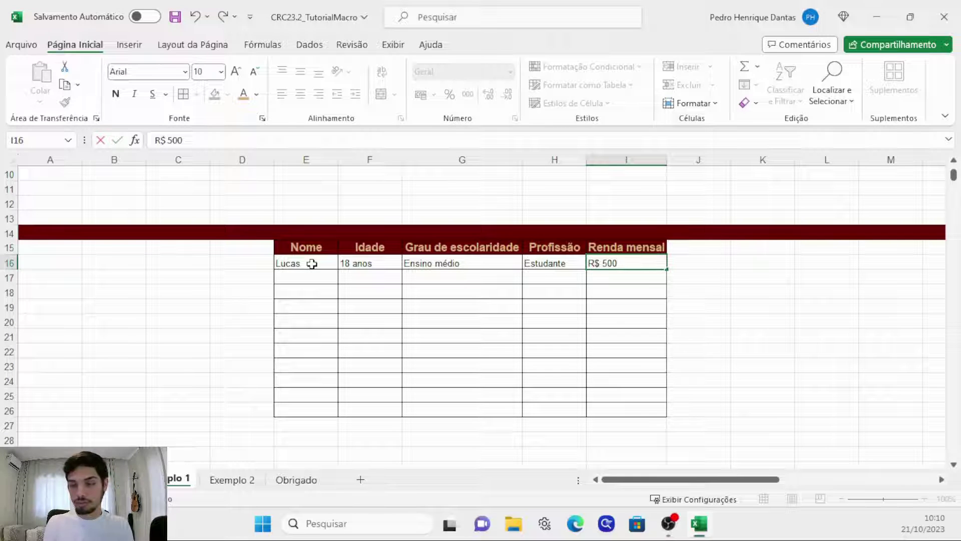
{"action": "key", "text": "Return"}
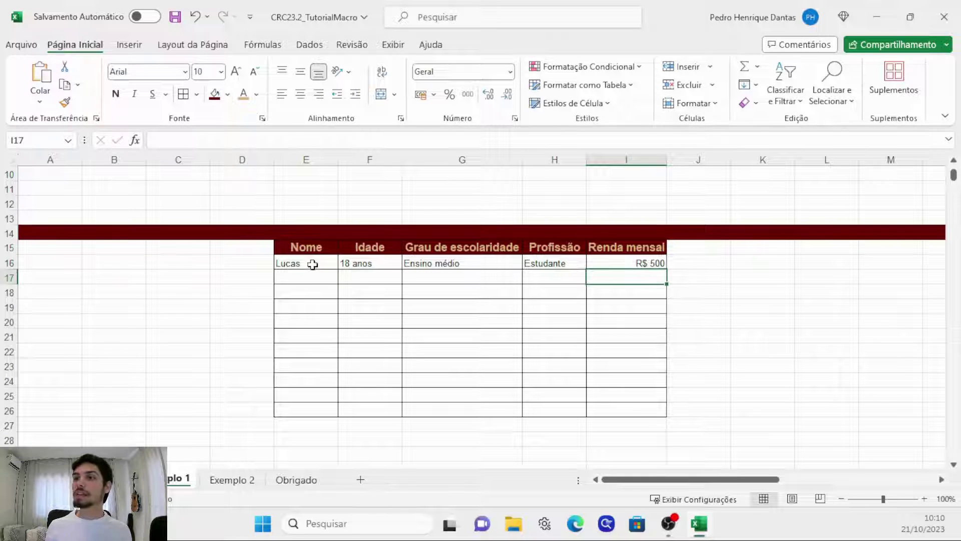
Fill row 17 with a second first name, age "20 anos", and placeholders "aaaa", "aaaa" and "aa" for education, profession and income.
{"action": "left_click", "coordinate": [312, 282]}
{"action": "type", "text": "Helem"}
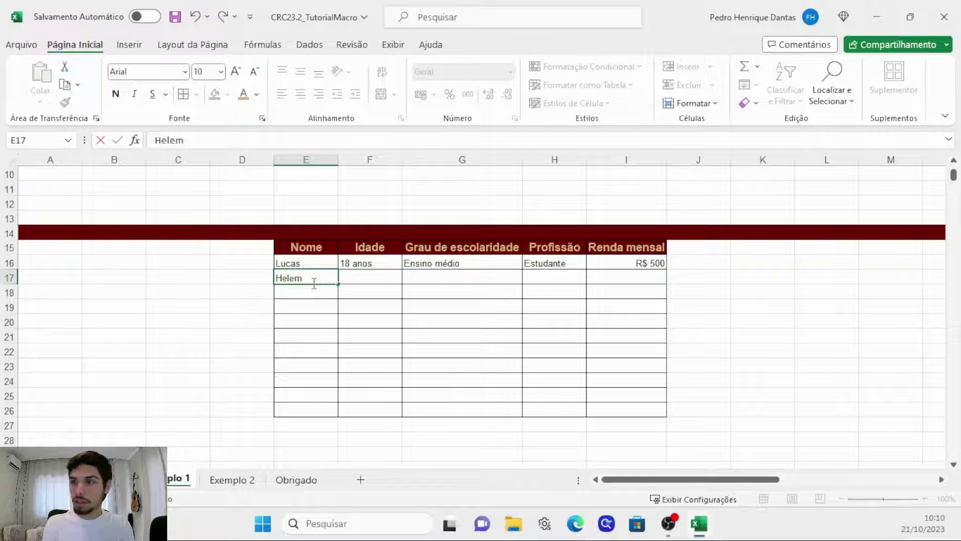
{"action": "key", "text": "Tab"}
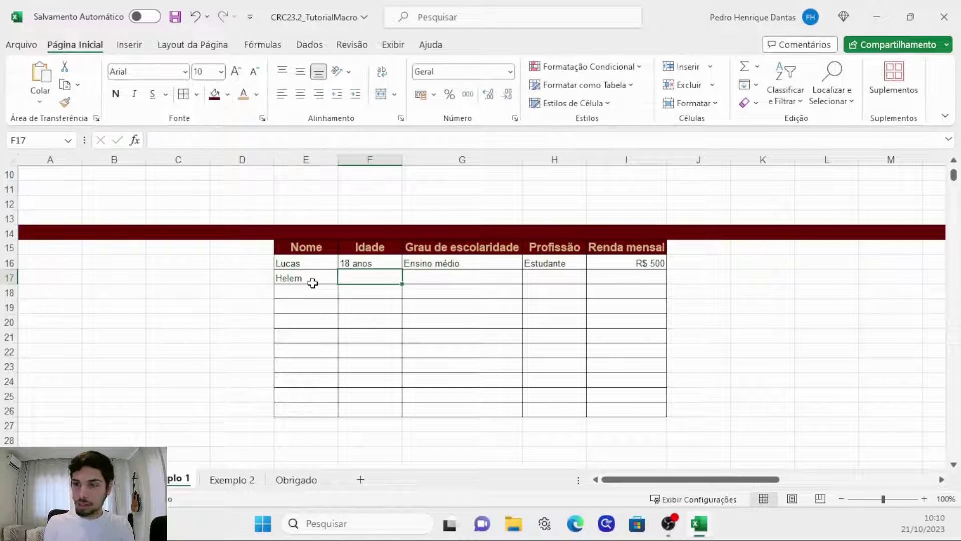
{"action": "type", "text": "20 n"}
{"action": "key", "text": "BackSpace"}
{"action": "type", "text": "anos"}
{"action": "key", "text": "Tab"}
{"action": "type", "text": "aaaa"}
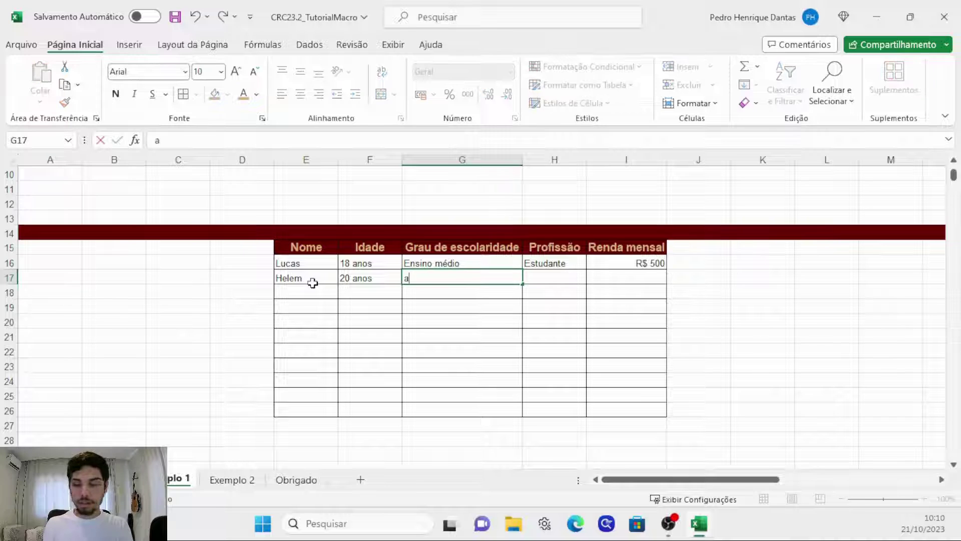
{"action": "key", "text": "Tab"}
{"action": "type", "text": "aaaa"}
{"action": "key", "text": "Tab"}
{"action": "type", "text": "aa"}
{"action": "key", "text": "Tab"}
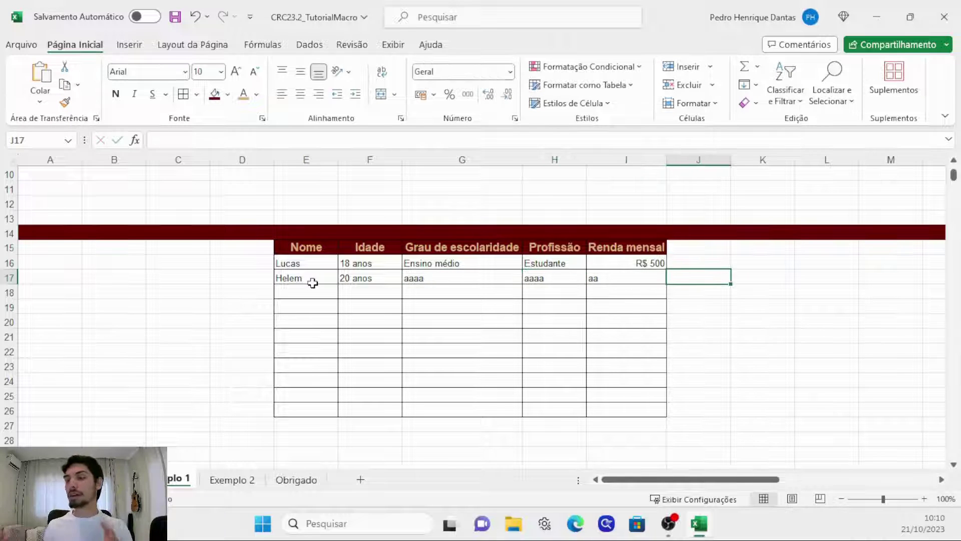
{"action": "scroll", "coordinate": [299, 269], "scroll_direction": "up", "scroll_amount": 1}
{"action": "scroll", "coordinate": [299, 269], "scroll_direction": "up", "scroll_amount": 3}
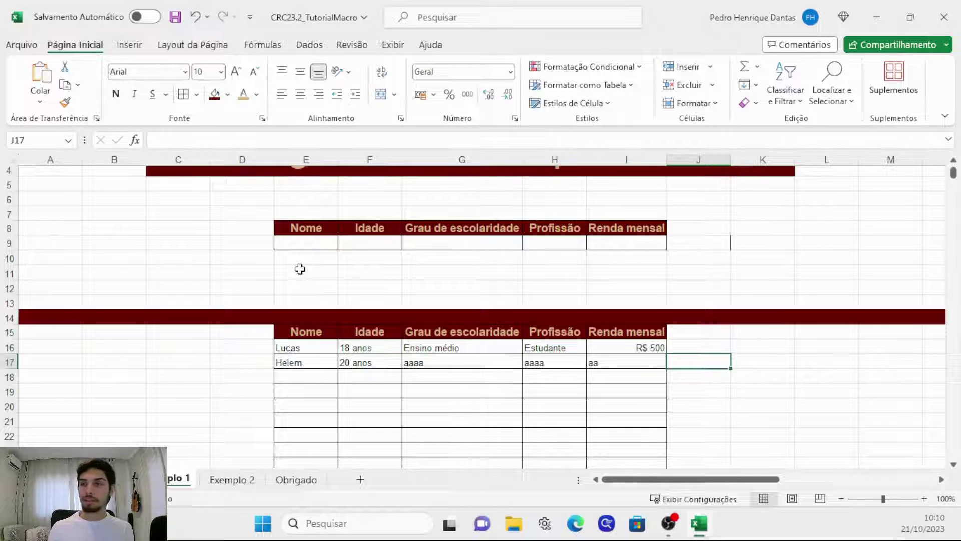
{"action": "left_click_drag", "start_coordinate": [245, 201], "coordinate": [726, 277]}
{"action": "scroll", "coordinate": [726, 279], "scroll_direction": "up", "scroll_amount": 1}
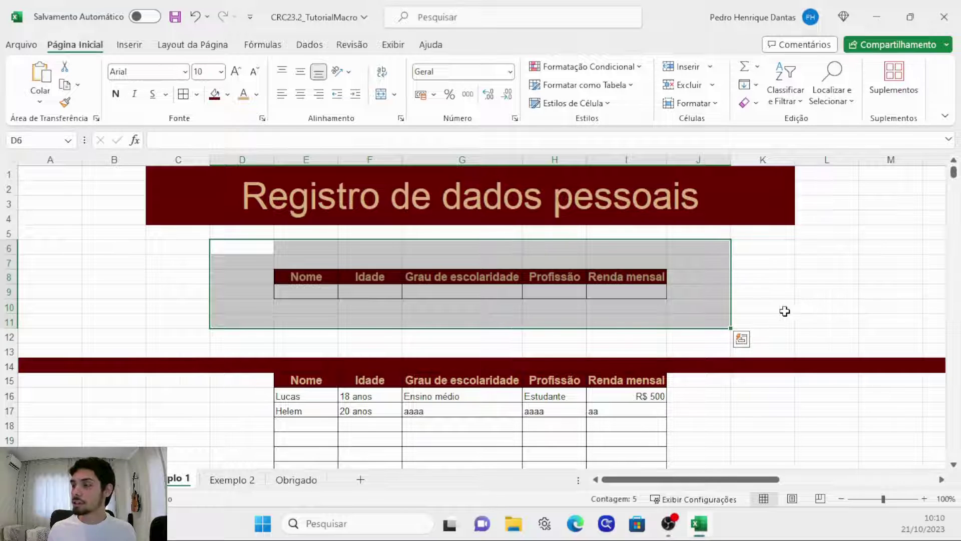
{"action": "left_click", "coordinate": [762, 311]}
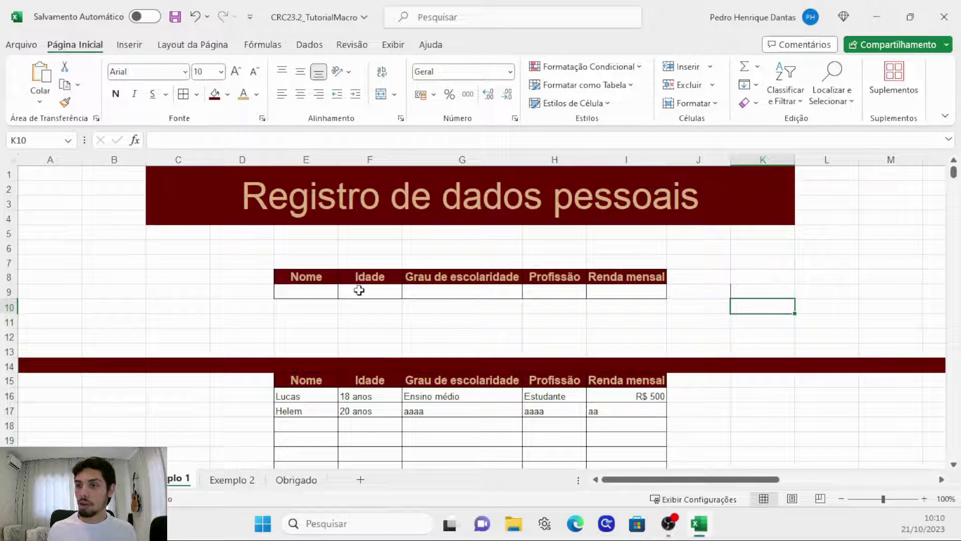
{"action": "mouse_move", "coordinate": [678, 538]}
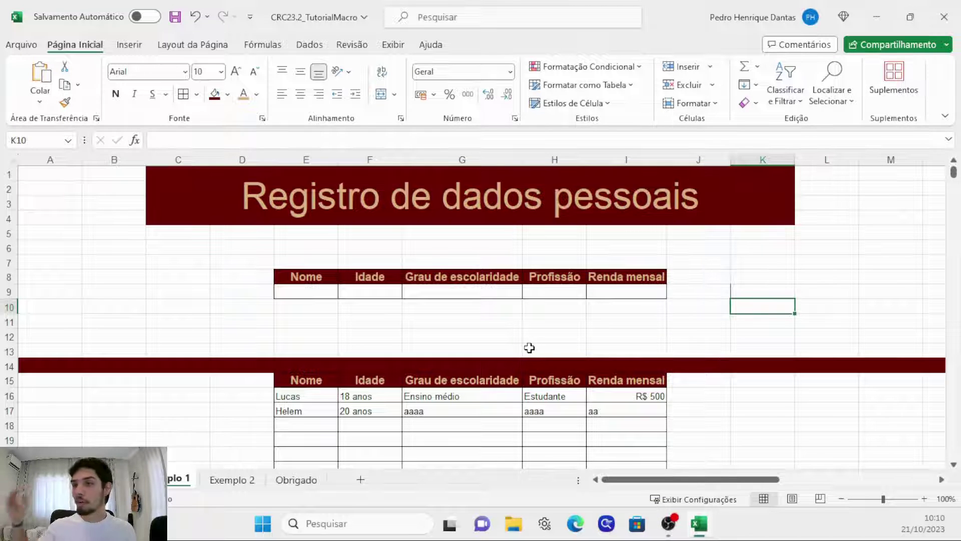
Delete the entire rows 16 to 26 that hold the records of the lower table.
{"action": "scroll", "coordinate": [521, 346], "scroll_direction": "down", "scroll_amount": 1}
{"action": "scroll", "coordinate": [519, 346], "scroll_direction": "down", "scroll_amount": 2}
{"action": "left_click_drag", "start_coordinate": [301, 271], "coordinate": [608, 410]}
{"action": "right_click", "coordinate": [607, 412]}
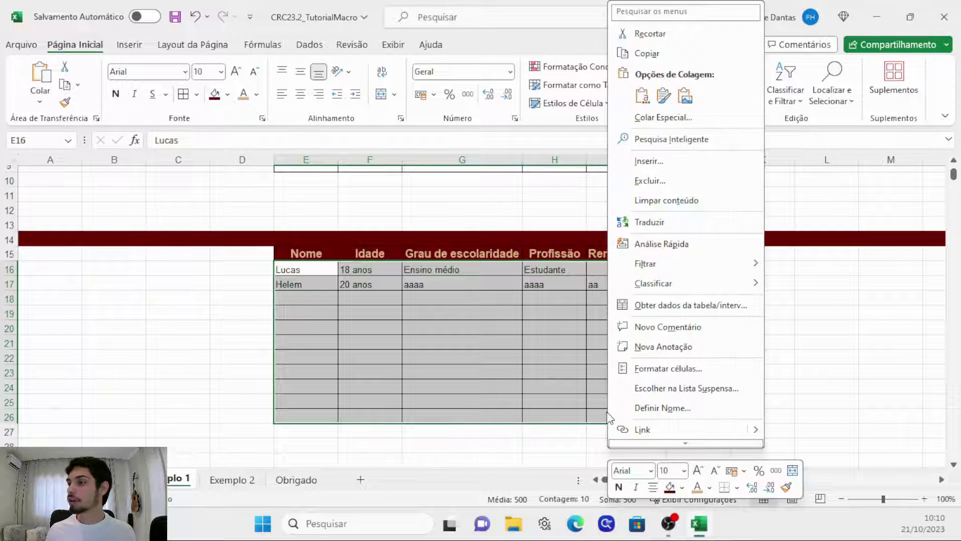
{"action": "left_click", "coordinate": [651, 181]}
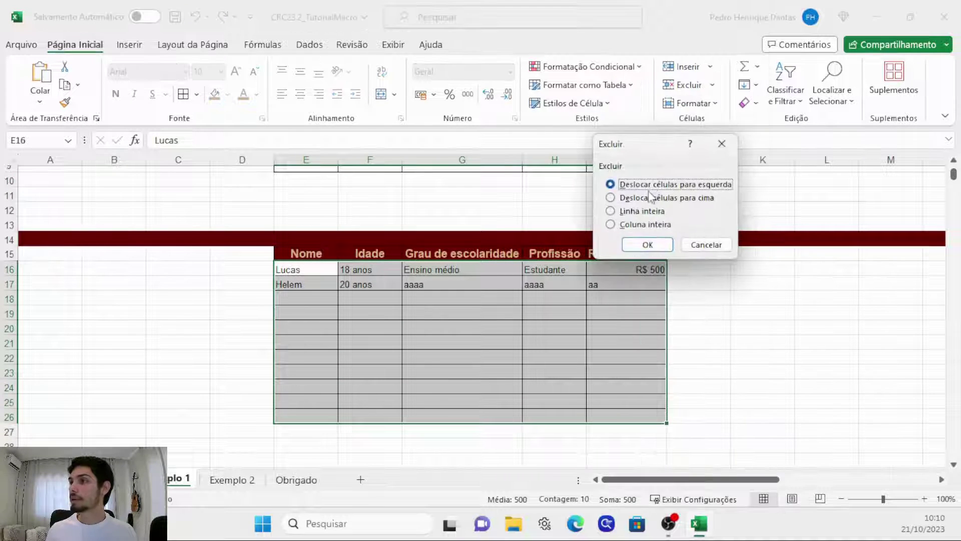
{"action": "left_click", "coordinate": [611, 211]}
{"action": "left_click", "coordinate": [646, 244]}
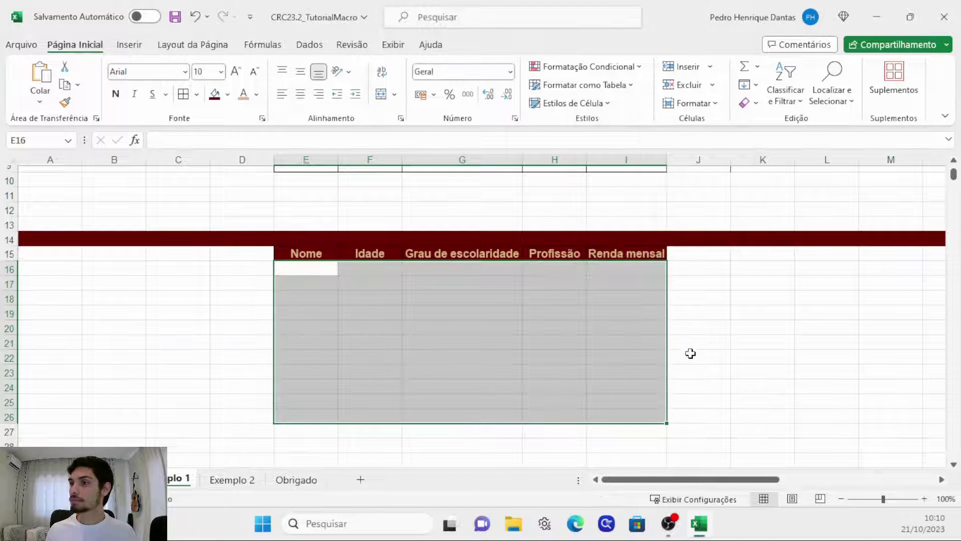
{"action": "left_click", "coordinate": [691, 354]}
Fill row 9 of the upper entry form with the first name, age "18 anos" and education level "Ensino médio".
{"action": "scroll", "coordinate": [690, 351], "scroll_direction": "up", "scroll_amount": 3}
{"action": "left_click", "coordinate": [325, 293]}
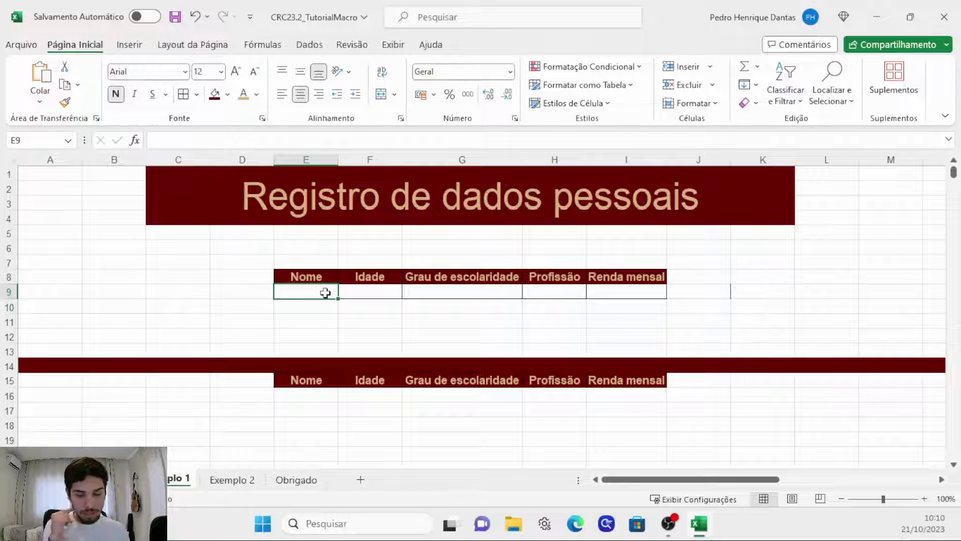
{"action": "type", "text": "Lucas"}
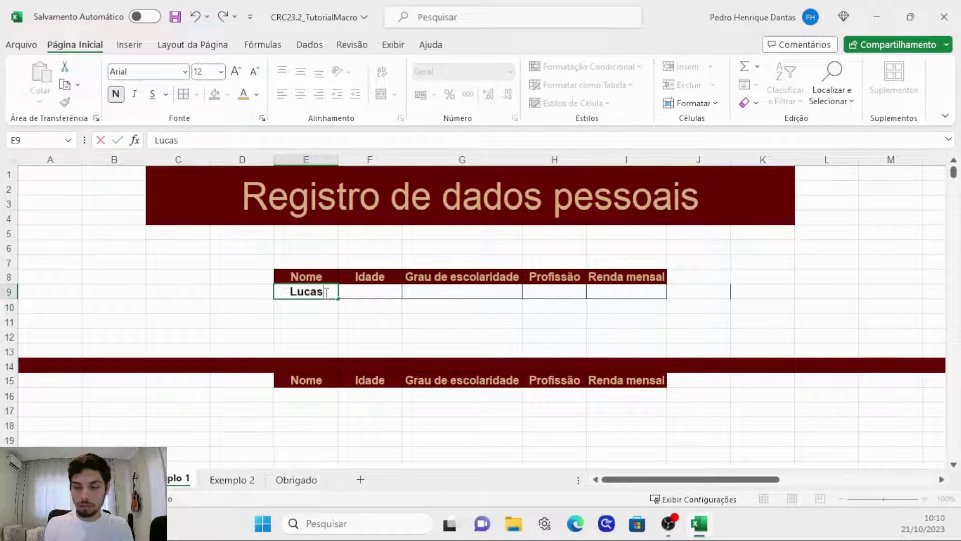
{"action": "key", "text": "Tab"}
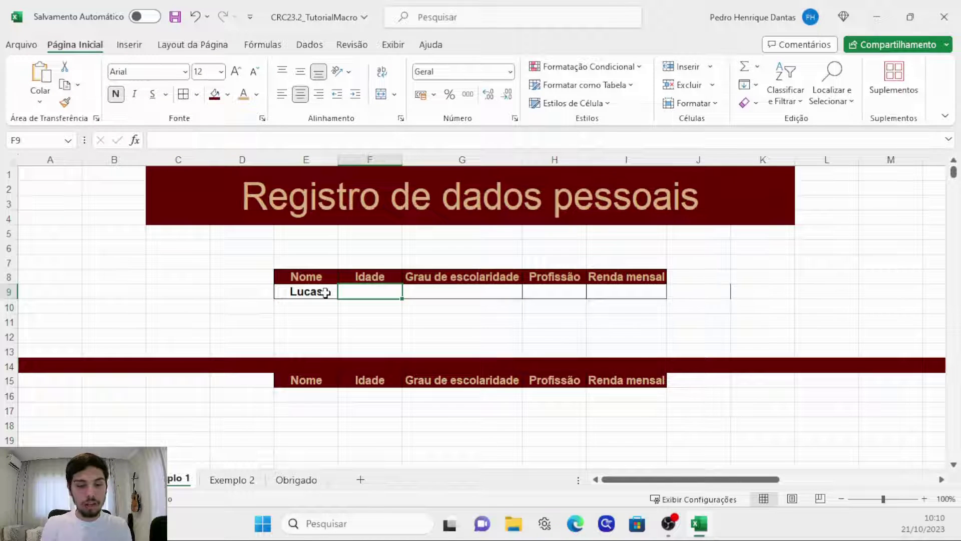
{"action": "type", "text": "18 anos"}
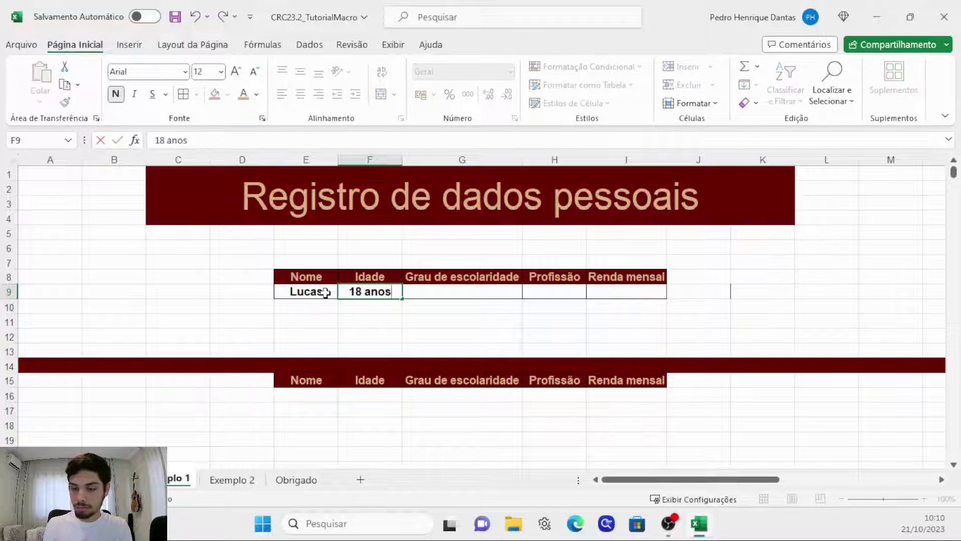
{"action": "key", "text": "Tab"}
{"action": "type", "text": "Ensino"}
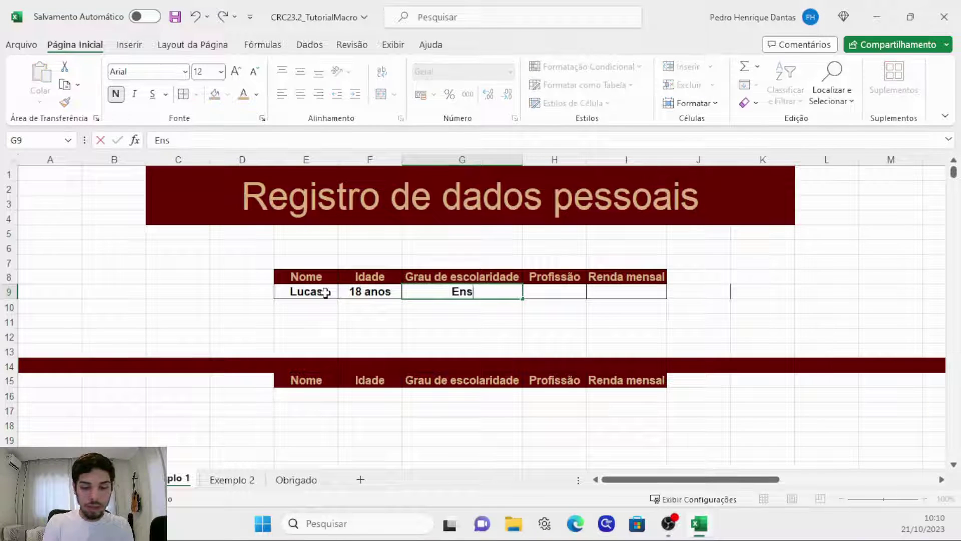
{"action": "key", "text": "BackSpace"}
{"action": "key", "text": "BackSpace"}
{"action": "key", "text": "BackSpace"}
{"action": "type", "text": "ino médio"}
{"action": "key", "text": "Tab"}
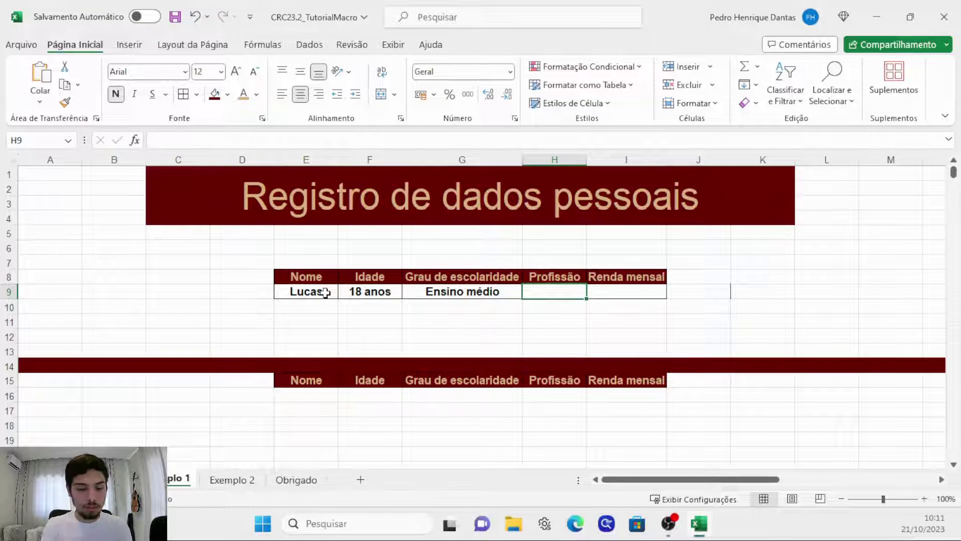
Complete the entry form's row 9 with the profession "Estudante" and a monthly income of R$ 500.
{"action": "type", "text": "Estudante"}
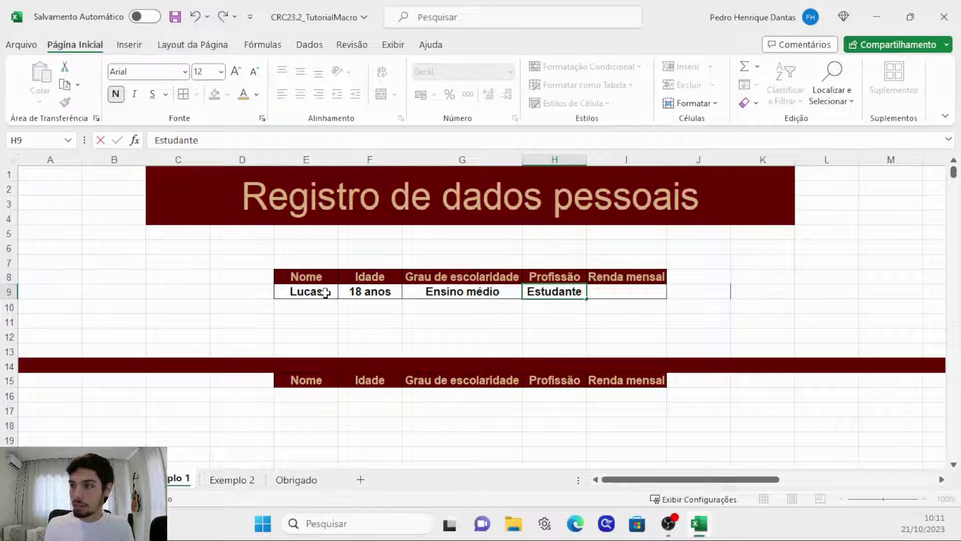
{"action": "key", "text": "Tab"}
{"action": "type", "text": "R$ 500"}
{"action": "key", "text": "Return"}
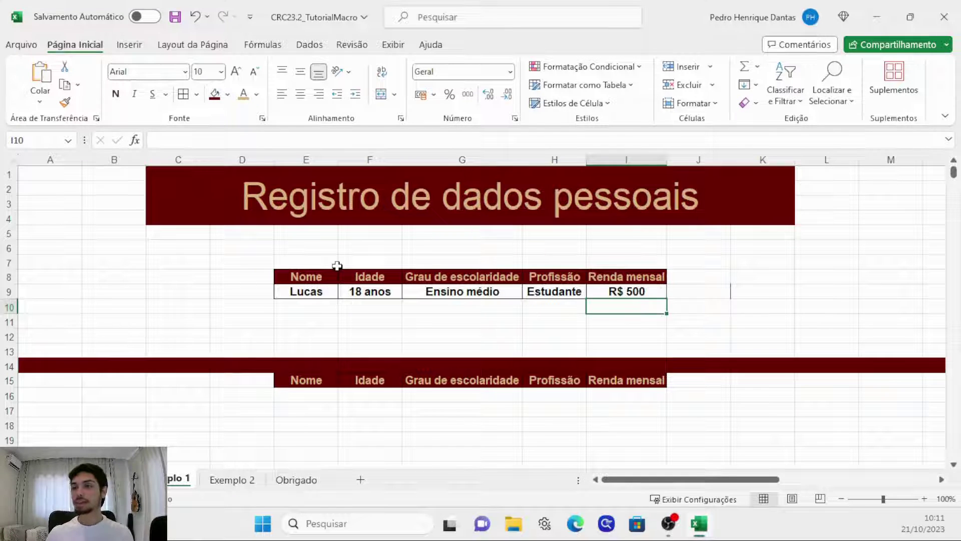
Start recording a macro named "Registro", stored in this workbook, with cell F12 selected.
{"action": "left_click", "coordinate": [342, 333]}
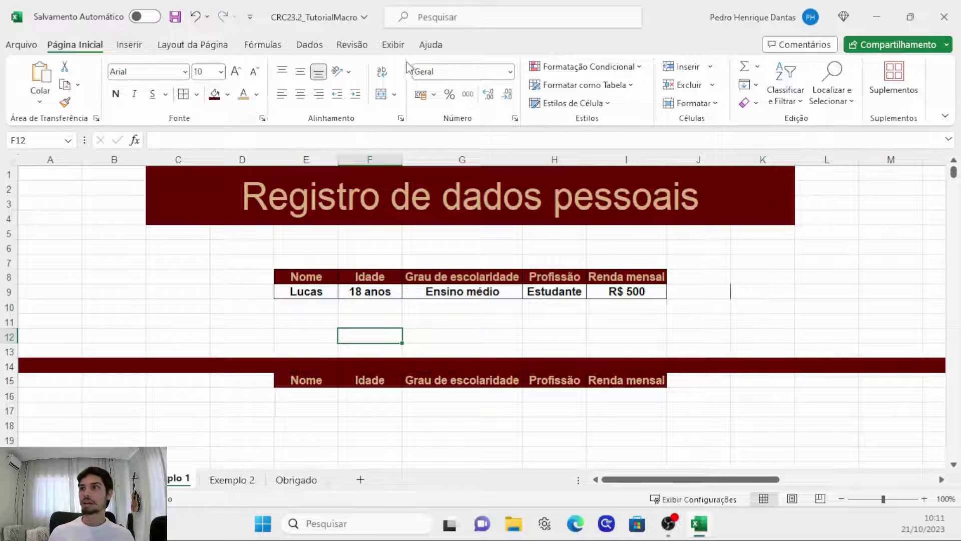
{"action": "left_click", "coordinate": [395, 49]}
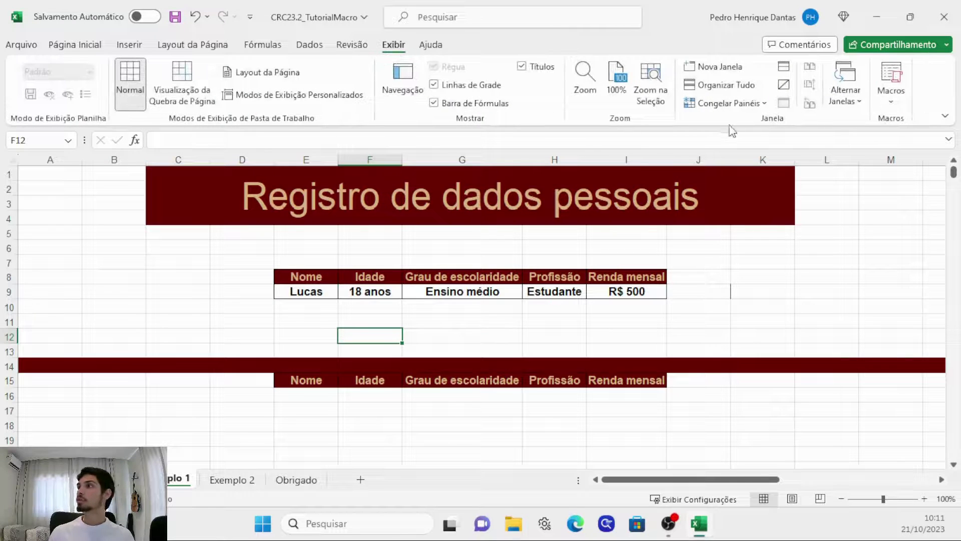
{"action": "left_click", "coordinate": [901, 107]}
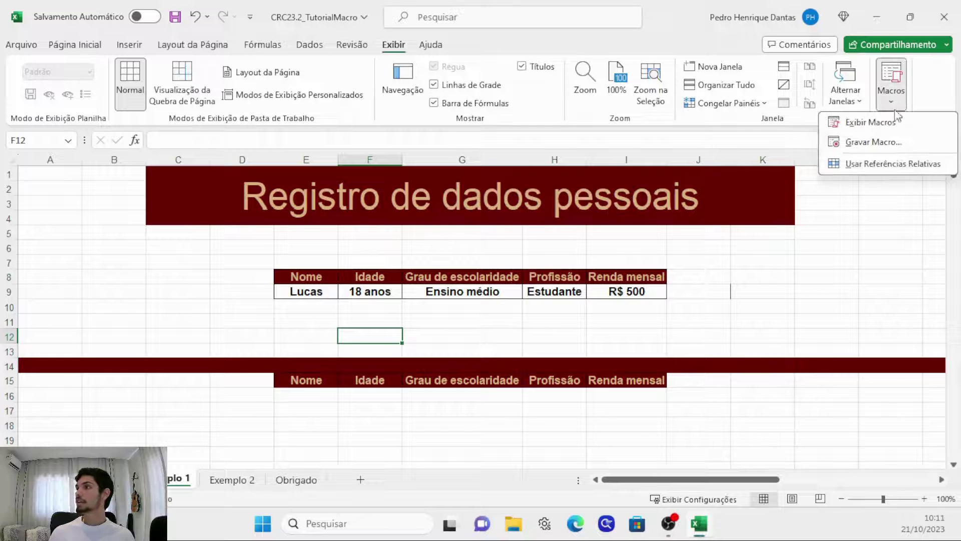
{"action": "left_click", "coordinate": [883, 143]}
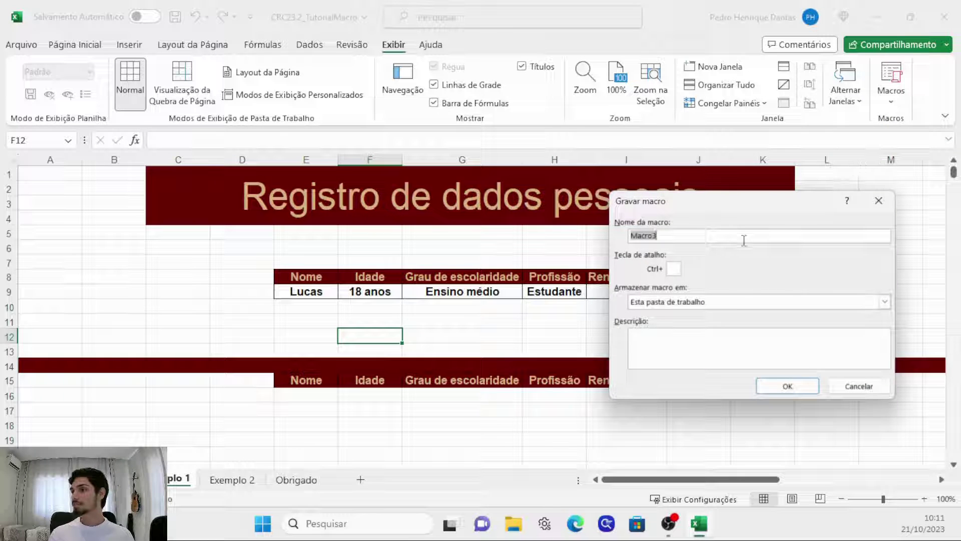
{"action": "key", "text": "BackSpace"}
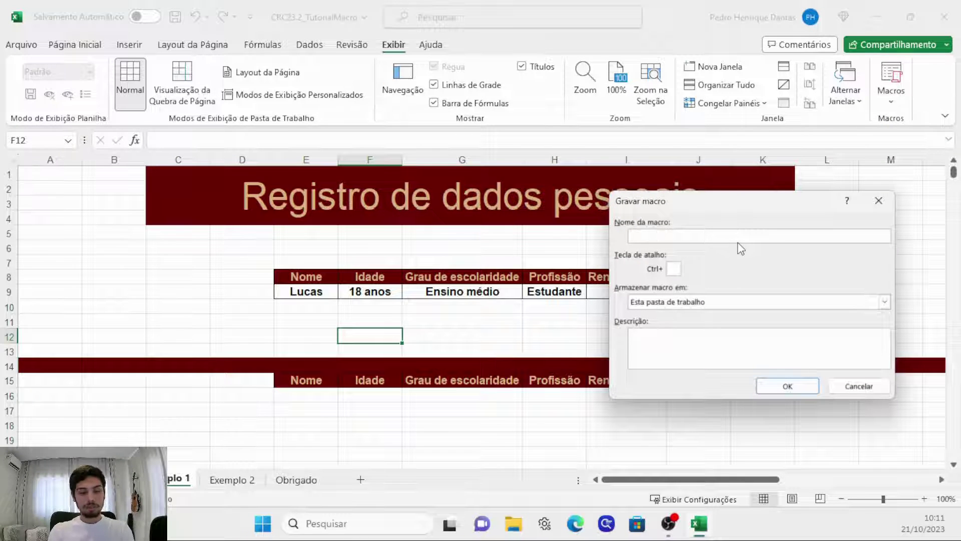
{"action": "type", "text": "Registro"}
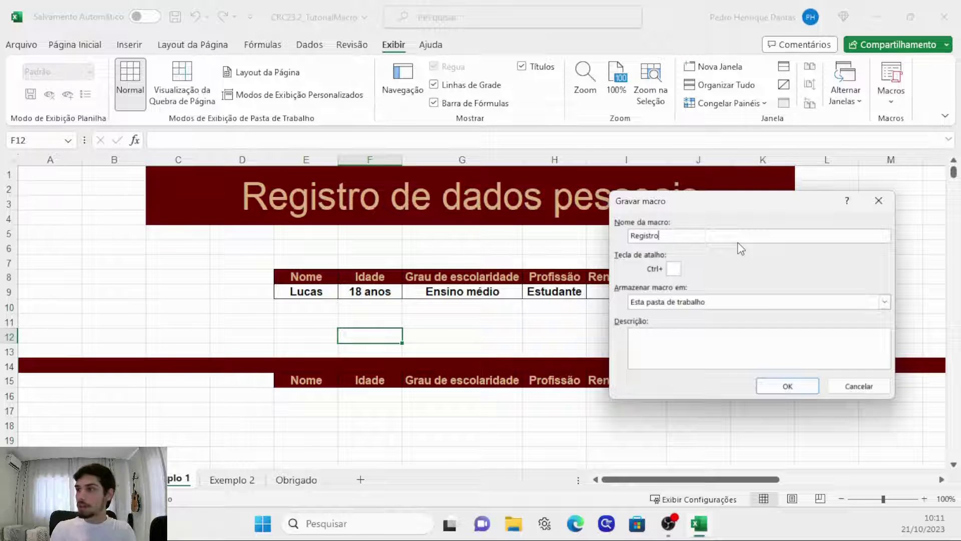
{"action": "left_click", "coordinate": [792, 390]}
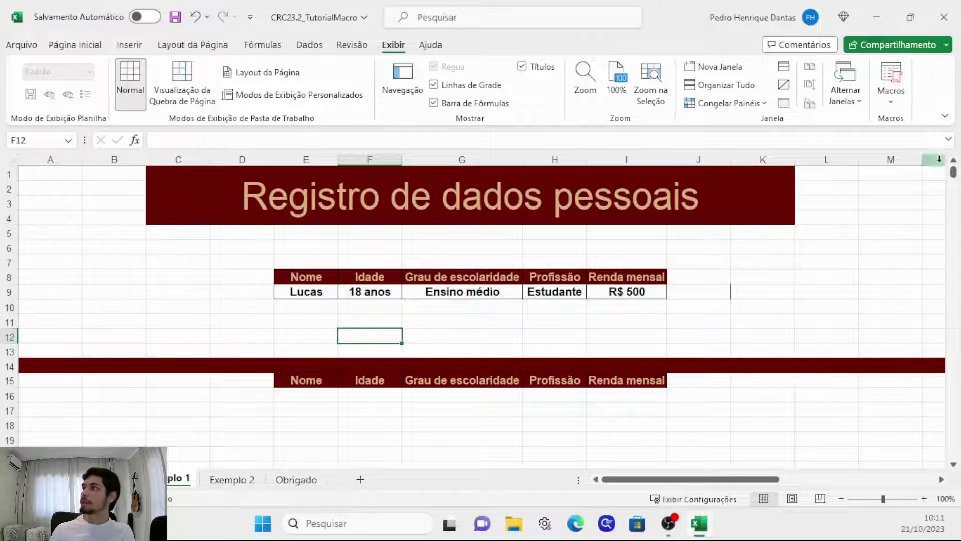
{"action": "left_click", "coordinate": [892, 100]}
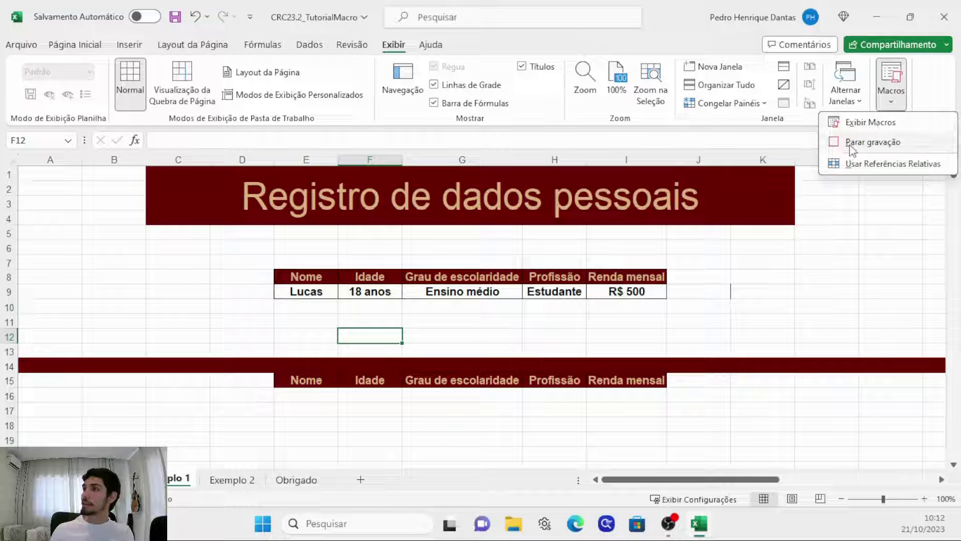
{"action": "left_click", "coordinate": [746, 292]}
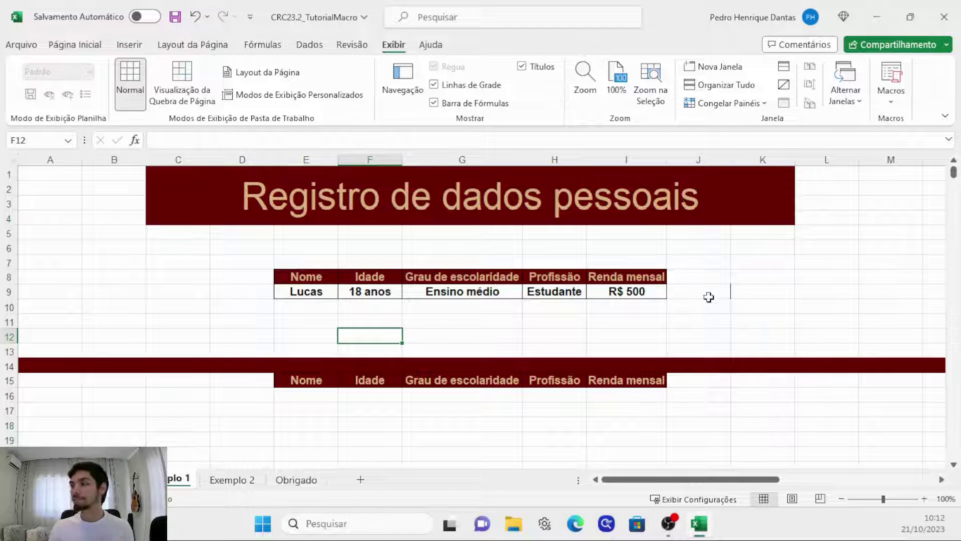
Copy the form record in E9:I9 and insert the copied cells at E16, shifting existing cells down.
{"action": "left_click_drag", "start_coordinate": [301, 294], "coordinate": [638, 300]}
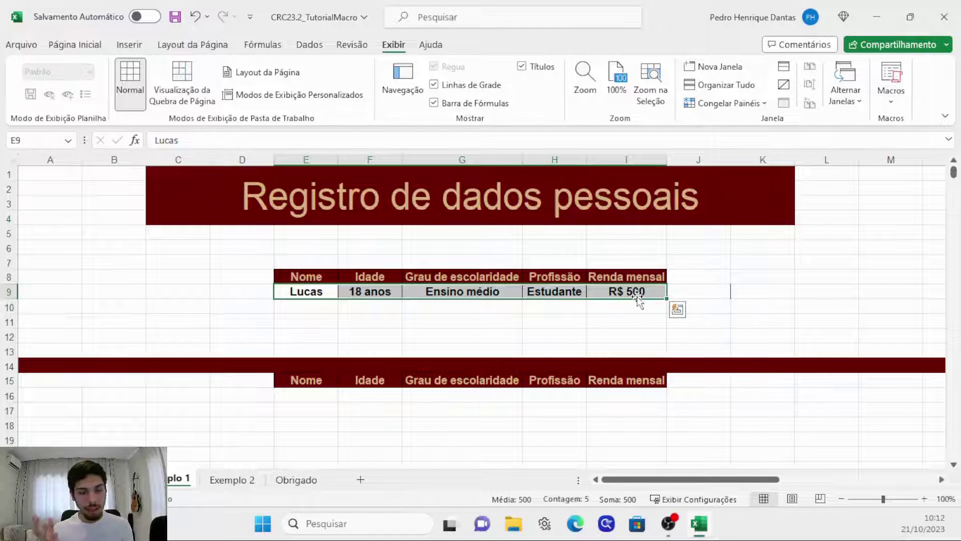
{"action": "key", "text": "ctrl+c"}
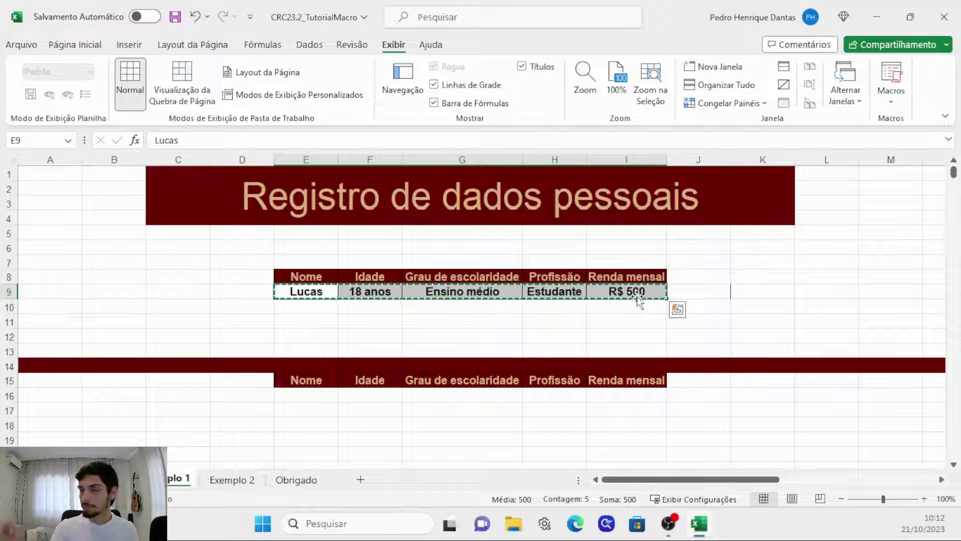
{"action": "scroll", "coordinate": [638, 300], "scroll_direction": "down", "scroll_amount": 1}
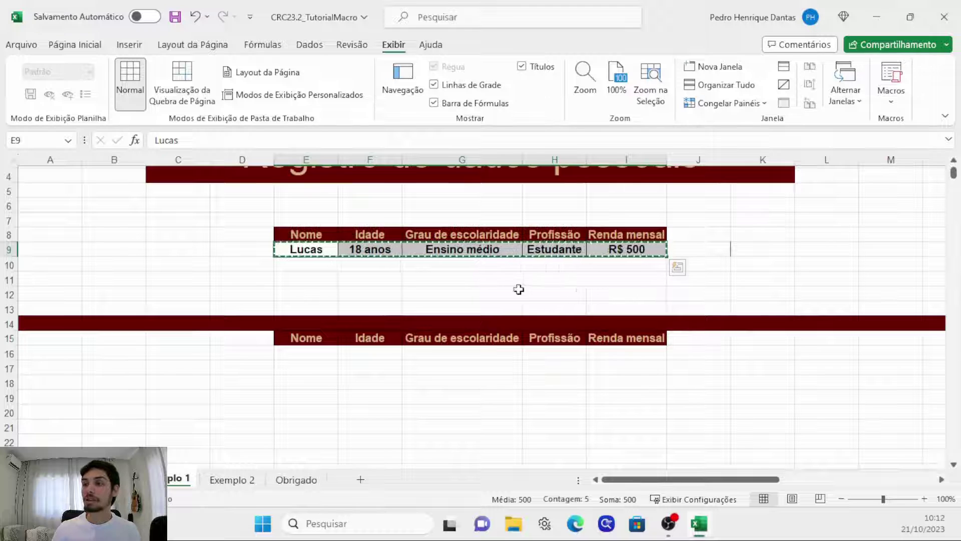
{"action": "right_click", "coordinate": [307, 356]}
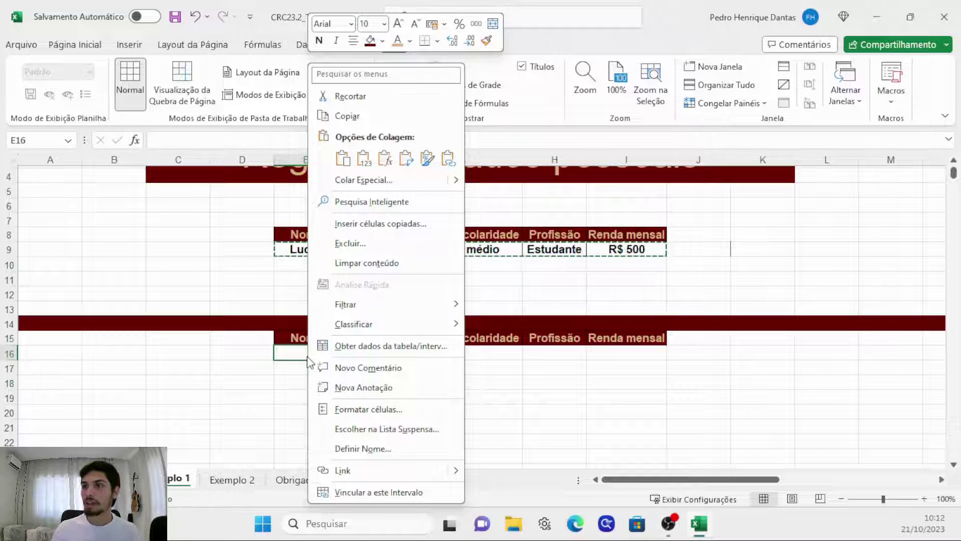
{"action": "left_click", "coordinate": [376, 226]}
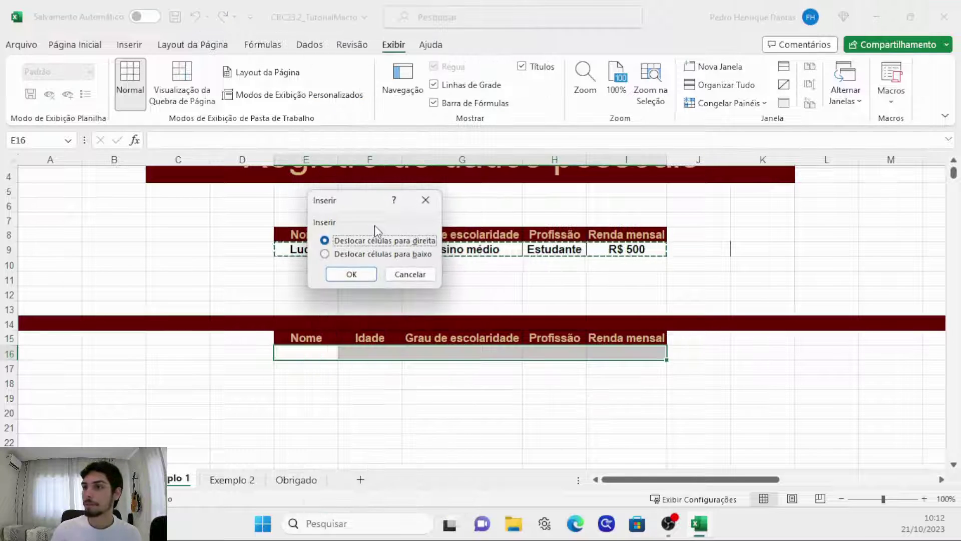
{"action": "left_click", "coordinate": [325, 254]}
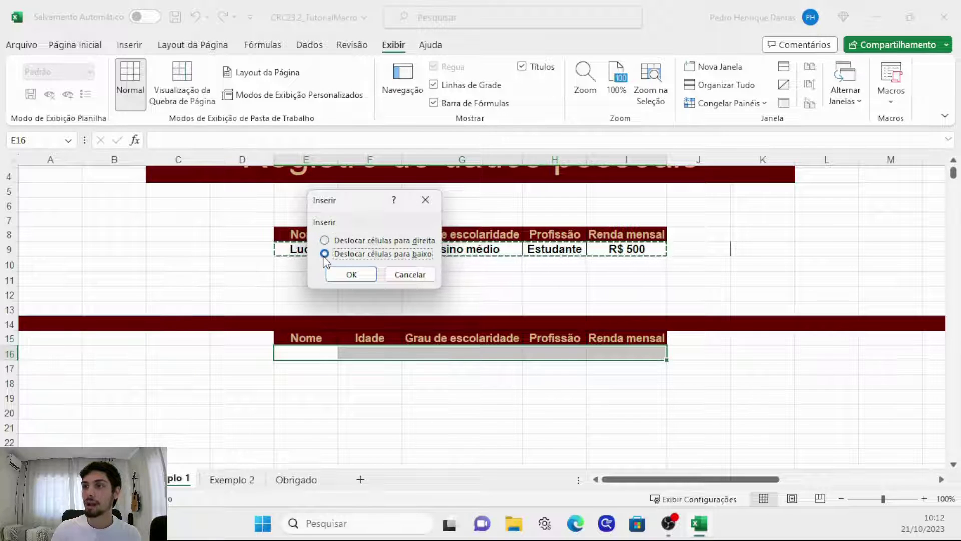
{"action": "left_click", "coordinate": [351, 274]}
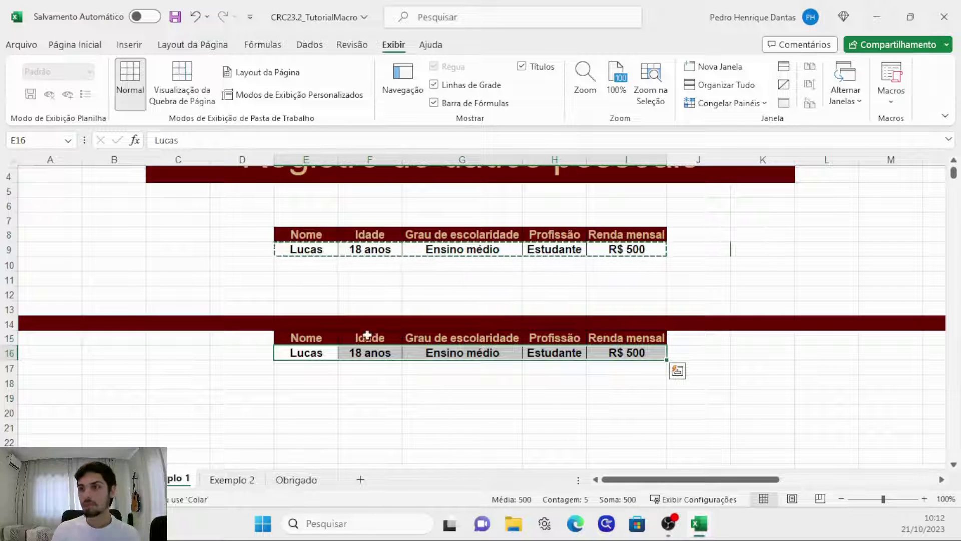
Clear the contents of form cells E9:I9 and stop recording the macro.
{"action": "left_click", "coordinate": [330, 250]}
{"action": "left_click_drag", "start_coordinate": [330, 250], "coordinate": [618, 250]}
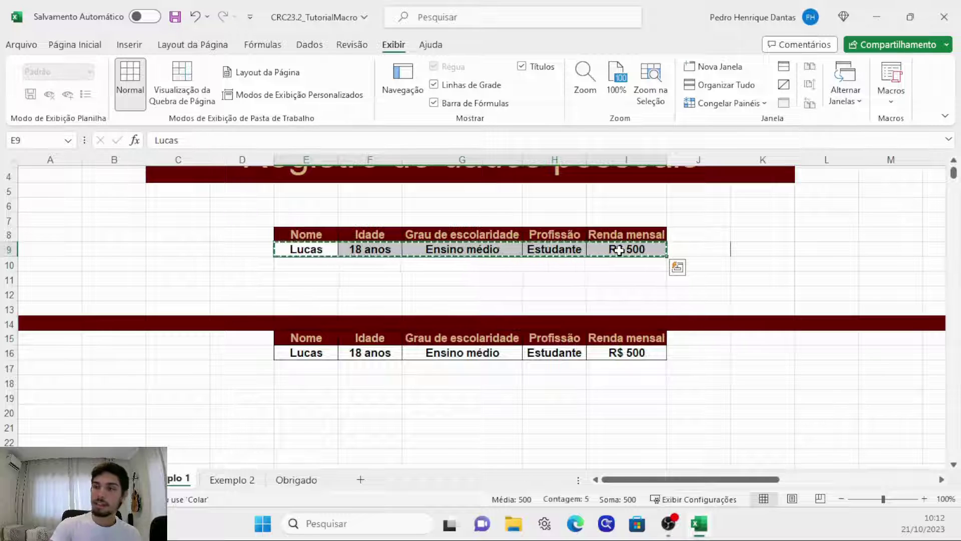
{"action": "key", "text": "Delete"}
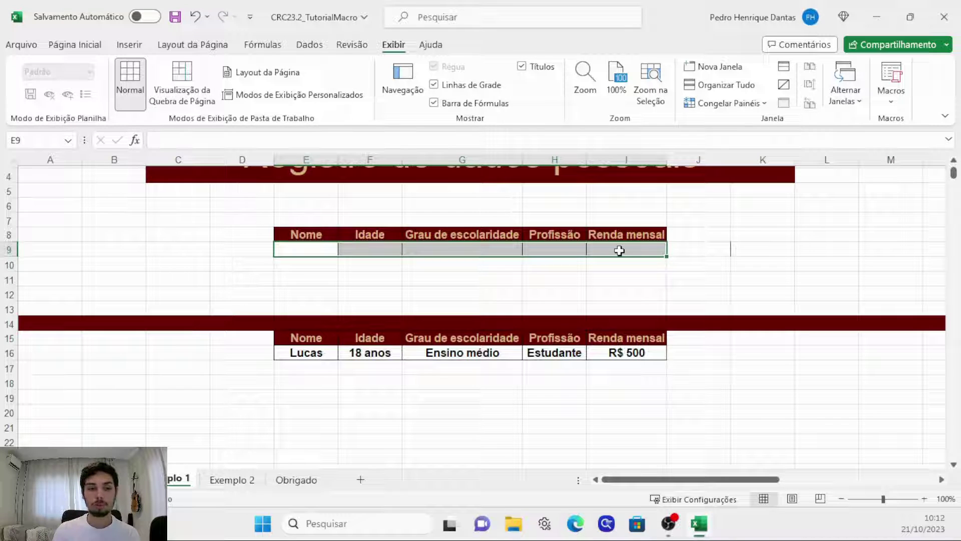
{"action": "left_click", "coordinate": [892, 107]}
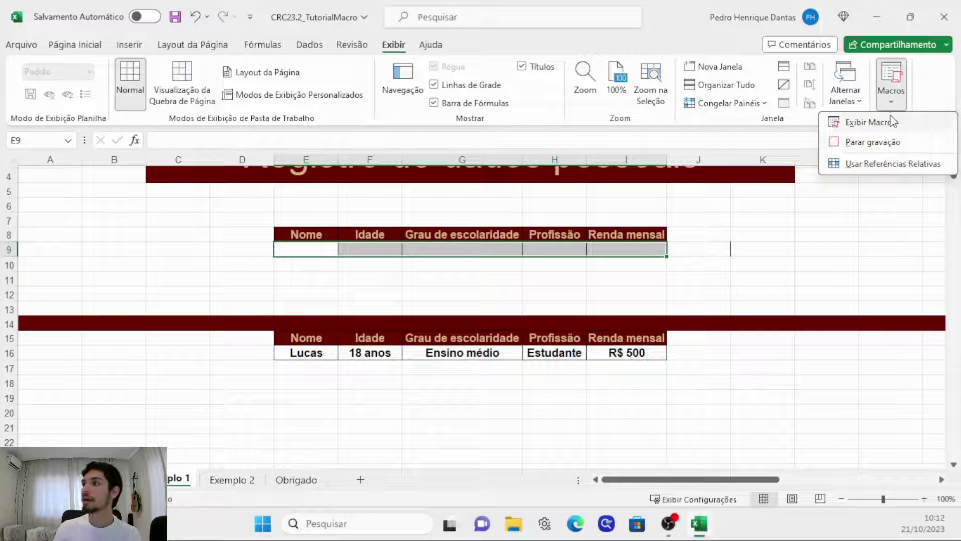
{"action": "left_click", "coordinate": [874, 144]}
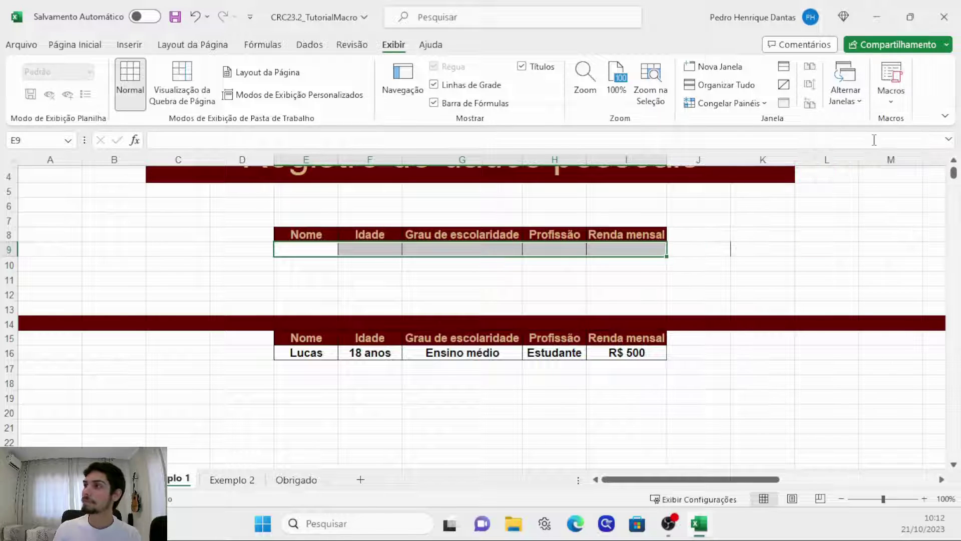
{"action": "left_click", "coordinate": [348, 304]}
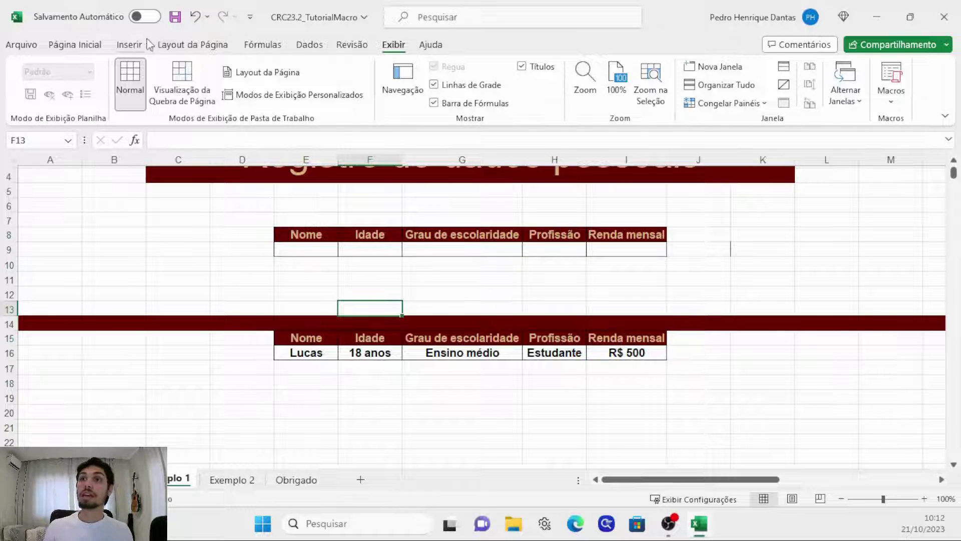
Draw a rectangle beside the entry form, across columns J to L and rows 8 to 11, and label it "Registrar dados".
{"action": "left_click", "coordinate": [173, 46]}
{"action": "left_click", "coordinate": [129, 44]}
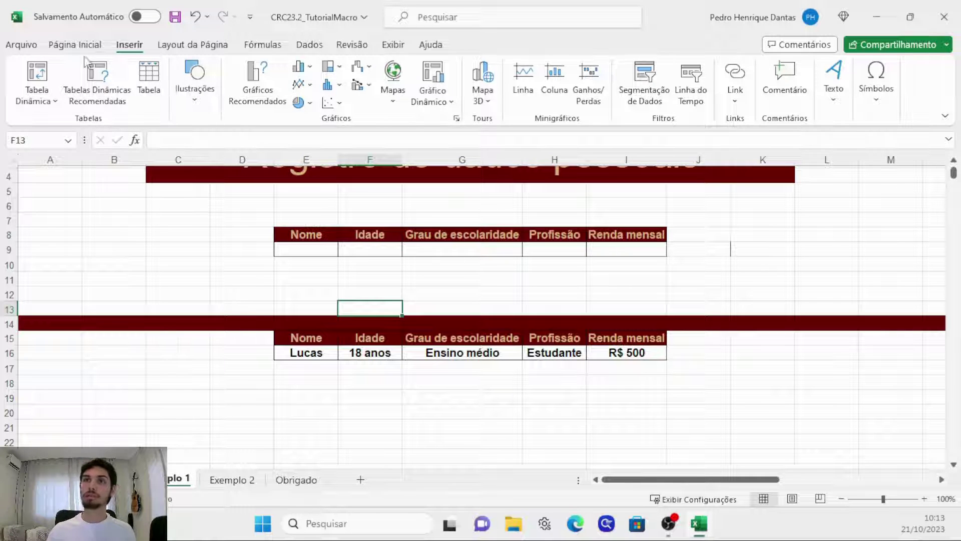
{"action": "double_click", "coordinate": [129, 46]}
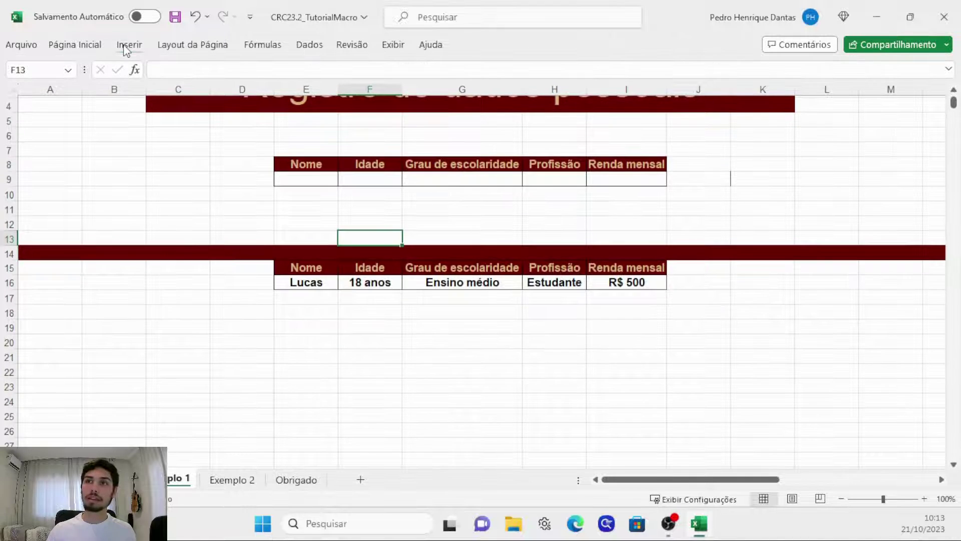
{"action": "scroll", "coordinate": [152, 79], "scroll_direction": "up", "scroll_amount": 1}
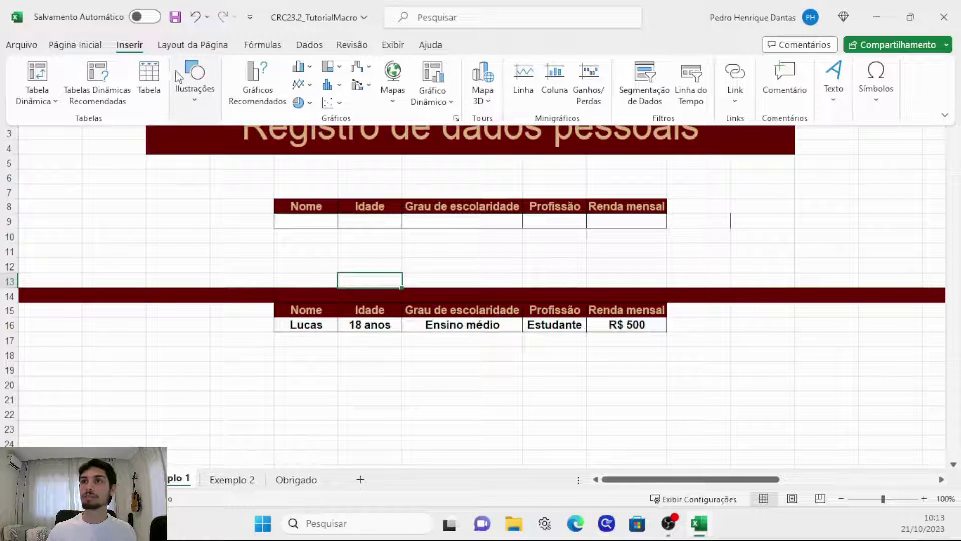
{"action": "left_click", "coordinate": [205, 101]}
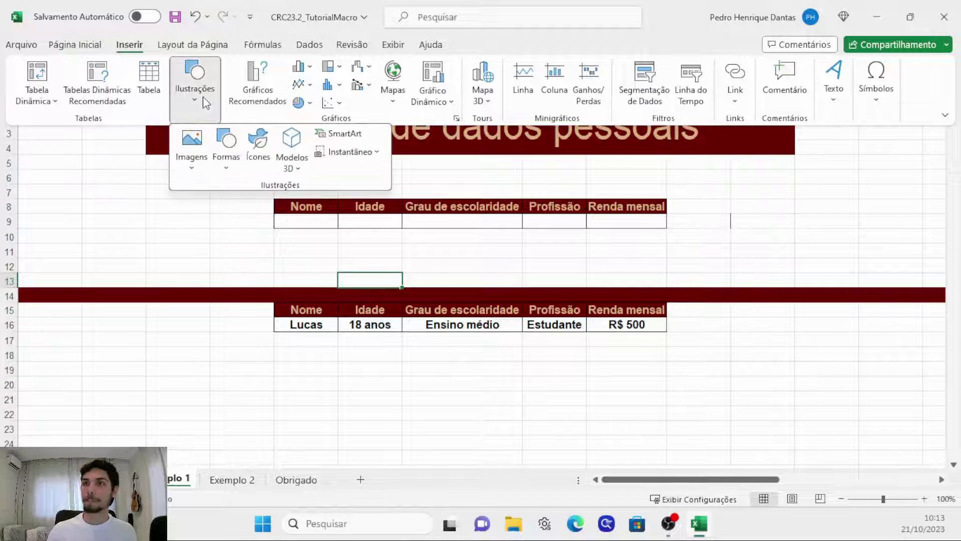
{"action": "left_click", "coordinate": [235, 172]}
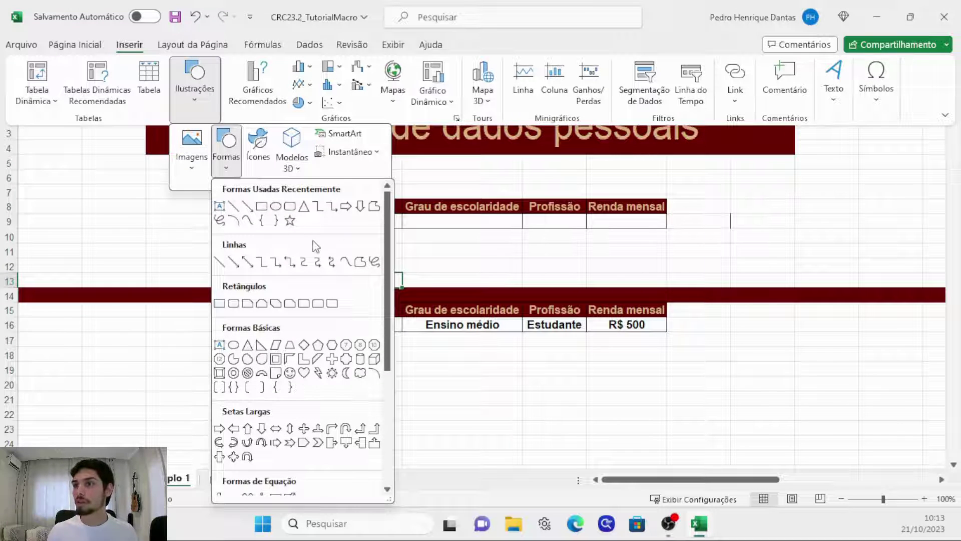
{"action": "left_click", "coordinate": [264, 207]}
{"action": "left_click_drag", "start_coordinate": [717, 197], "coordinate": [854, 247]}
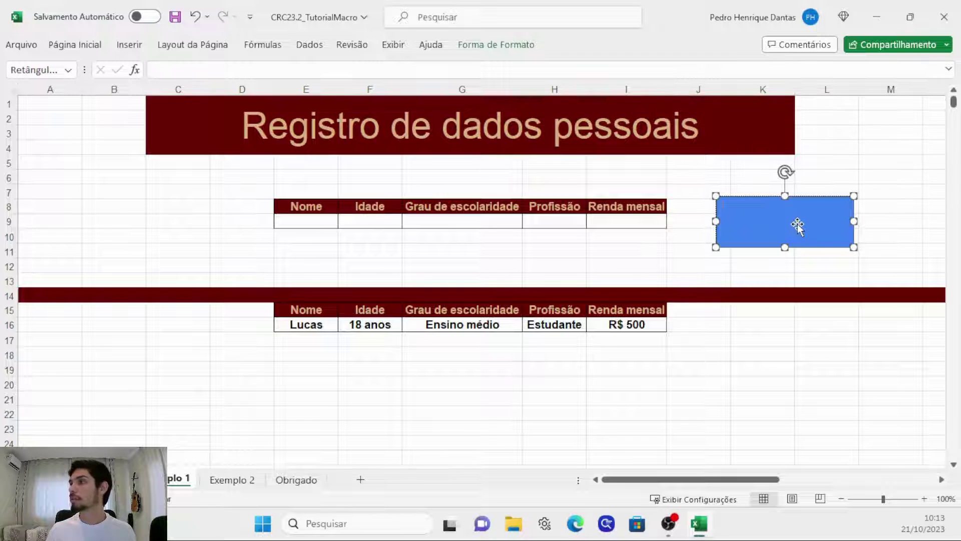
{"action": "type", "text": "Registrar dados"}
{"action": "left_click", "coordinate": [762, 265]}
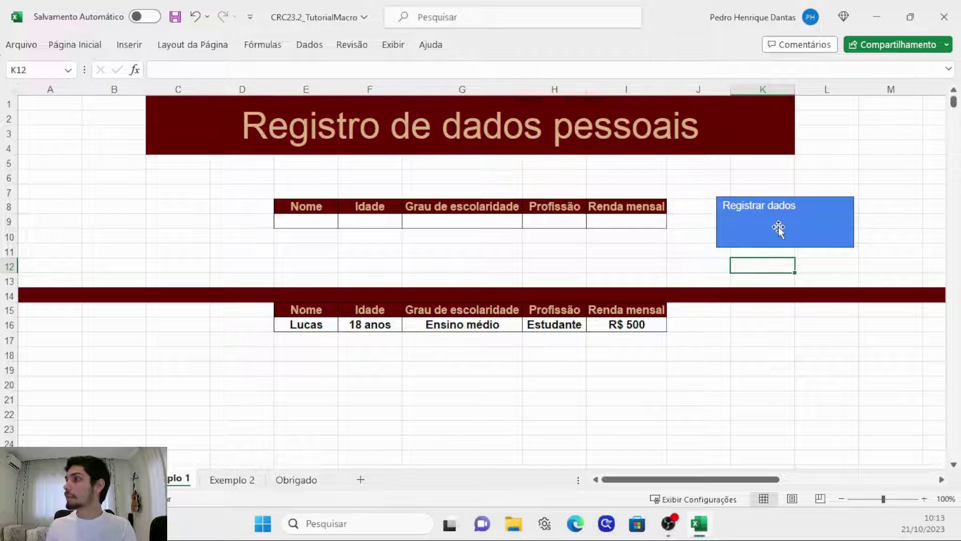
Center the "Registrar dados" rectangle's text horizontally and set its font size to 18.
{"action": "left_click", "coordinate": [776, 235]}
{"action": "left_click", "coordinate": [94, 49]}
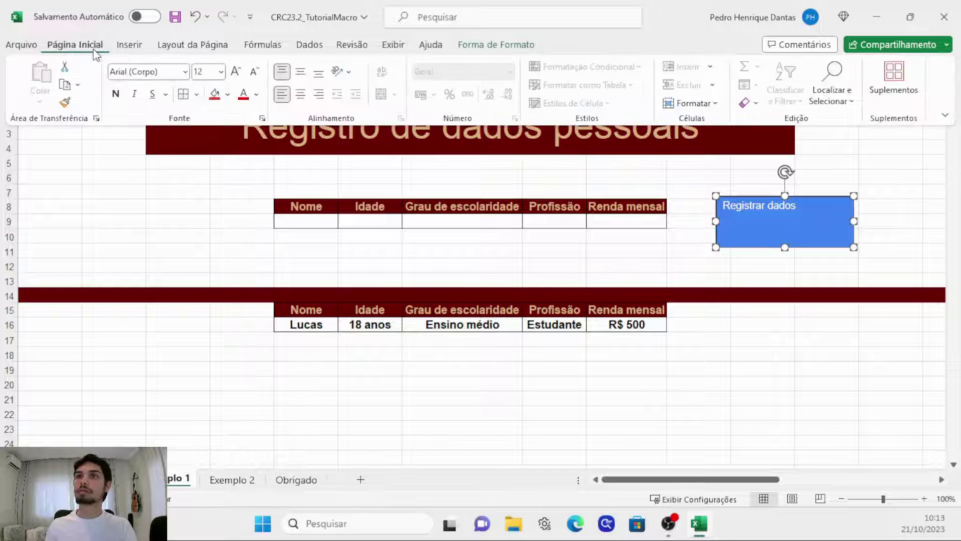
{"action": "left_click", "coordinate": [301, 94]}
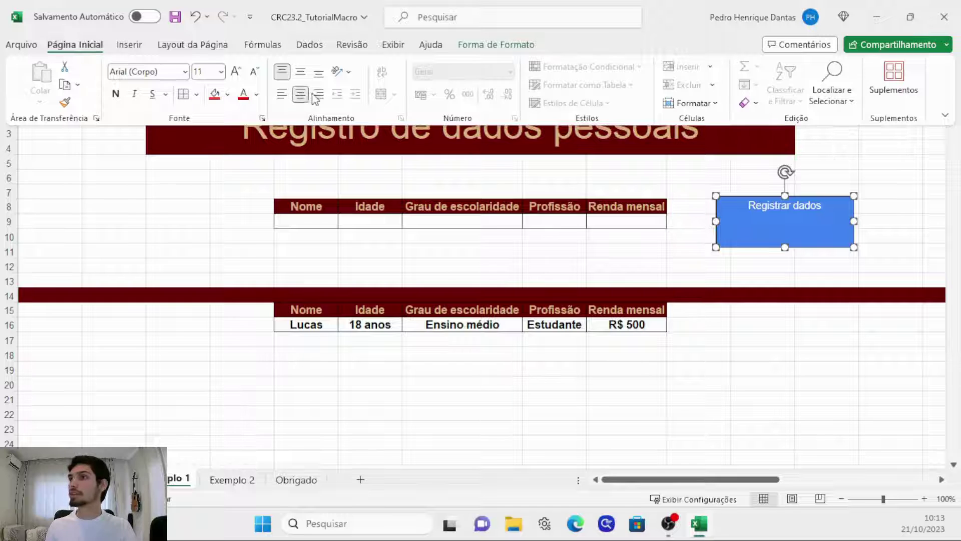
{"action": "left_click", "coordinate": [221, 72]}
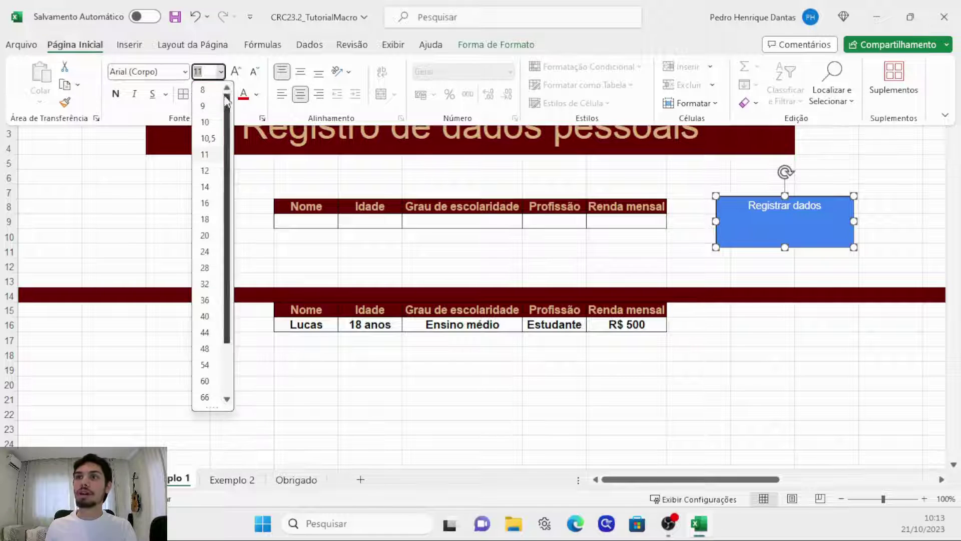
{"action": "left_click", "coordinate": [205, 219]}
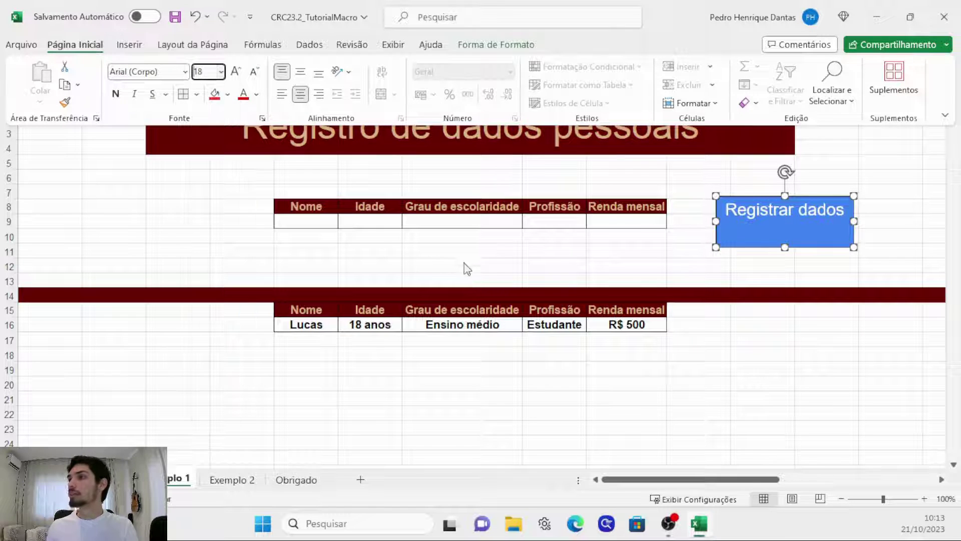
{"action": "key", "text": "ctrl+F1"}
{"action": "left_click", "coordinate": [655, 256]}
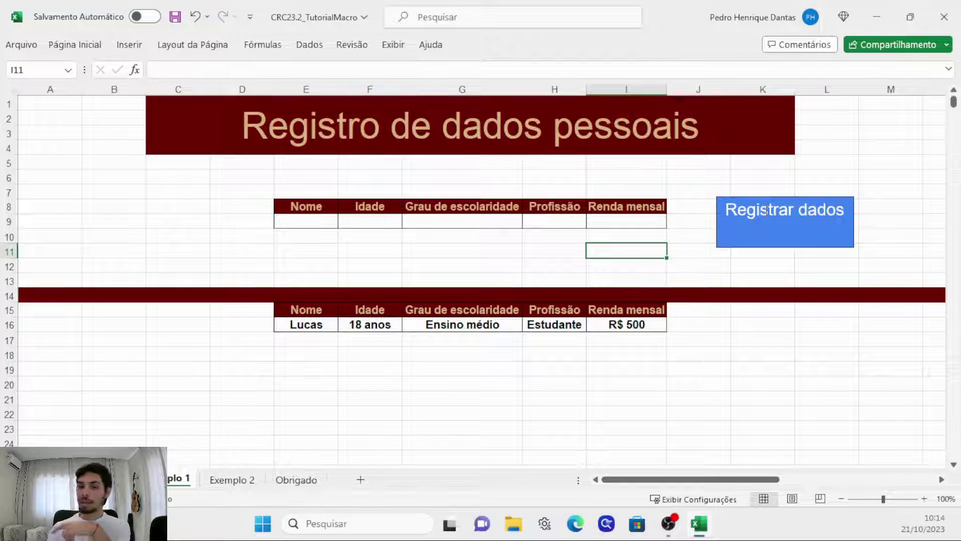
Assign the macro "Registro" to the "Registrar dados" rectangle.
{"action": "left_click", "coordinate": [786, 233], "text": "ctrl"}
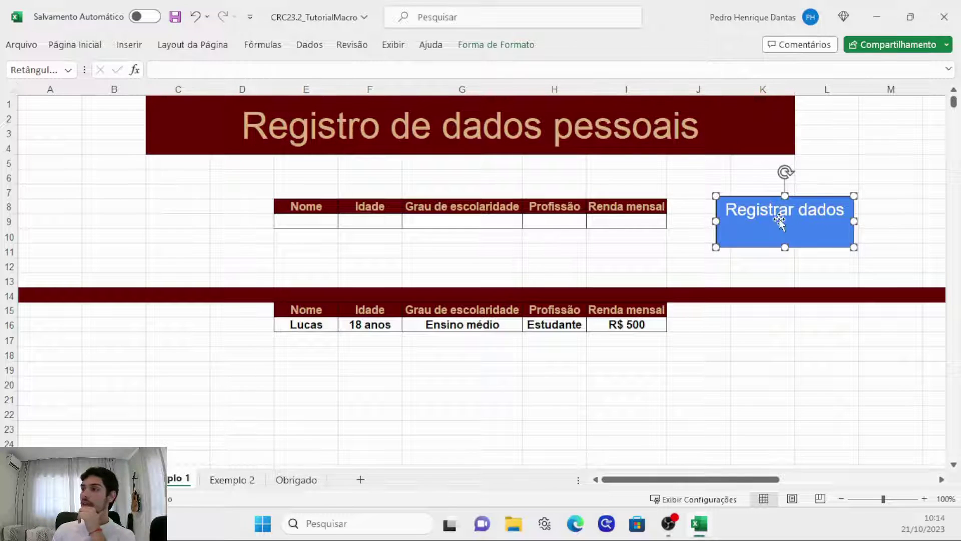
{"action": "right_click", "coordinate": [779, 229]}
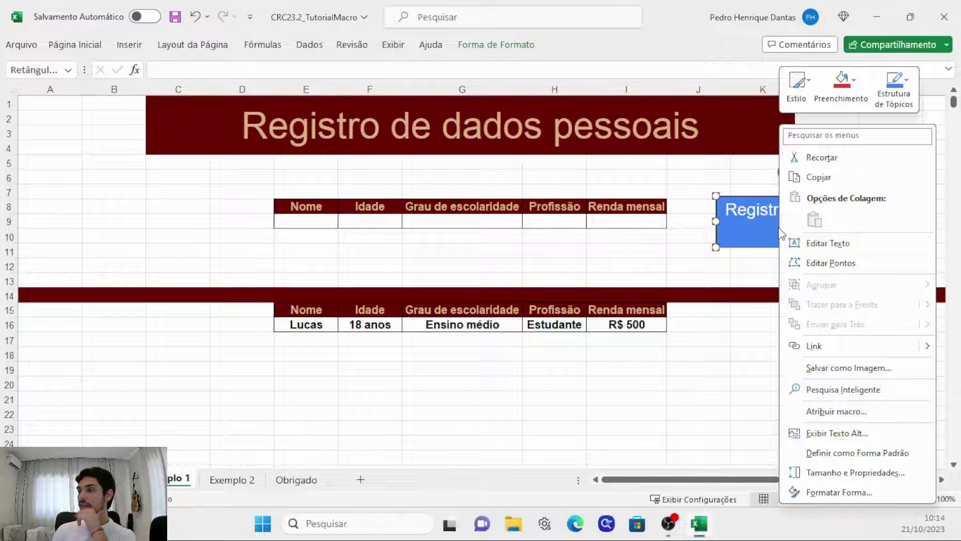
{"action": "left_click", "coordinate": [823, 413]}
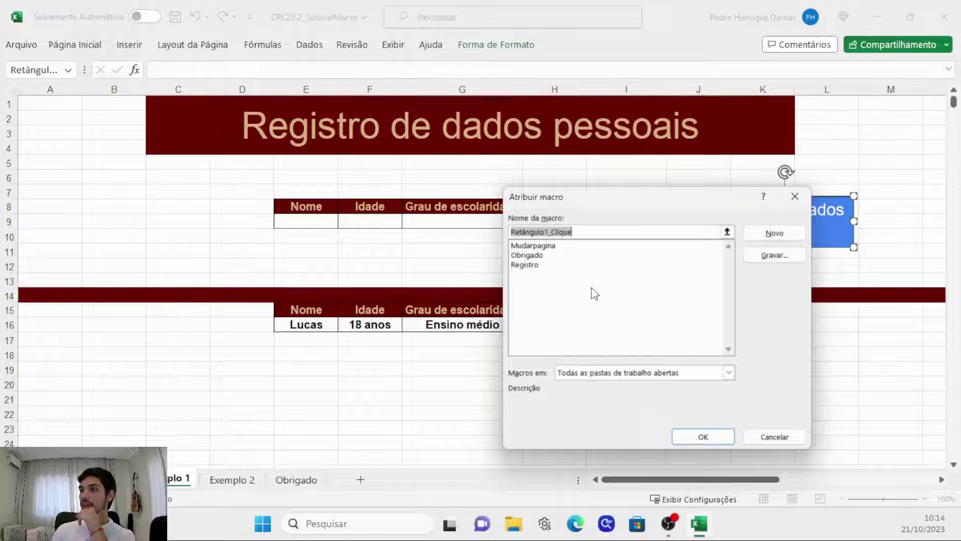
{"action": "left_click", "coordinate": [534, 264]}
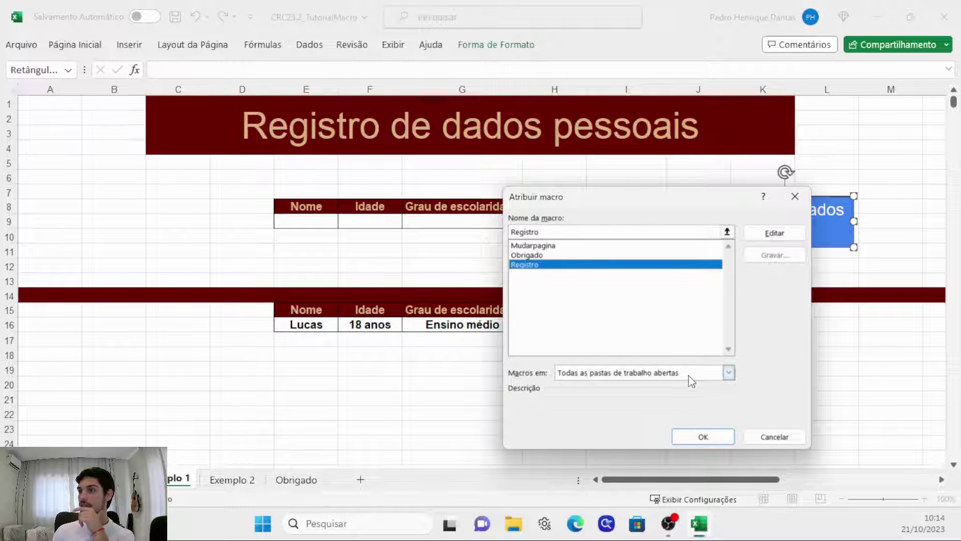
{"action": "left_click", "coordinate": [696, 434]}
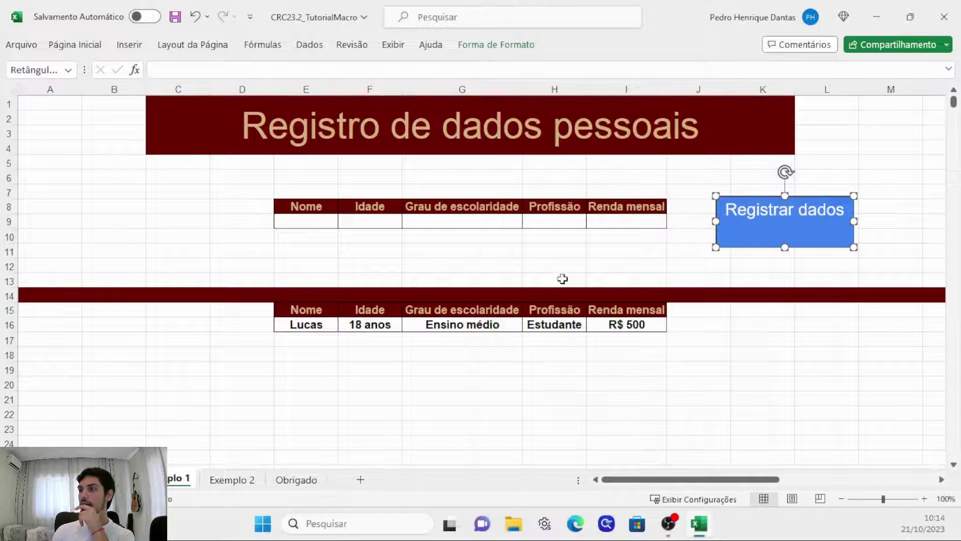
{"action": "left_click", "coordinate": [532, 268]}
Fill in the form's row 9 with a first name, the age "20 anos" and the education level "Ensino superior incompleto".
{"action": "left_click", "coordinate": [315, 220]}
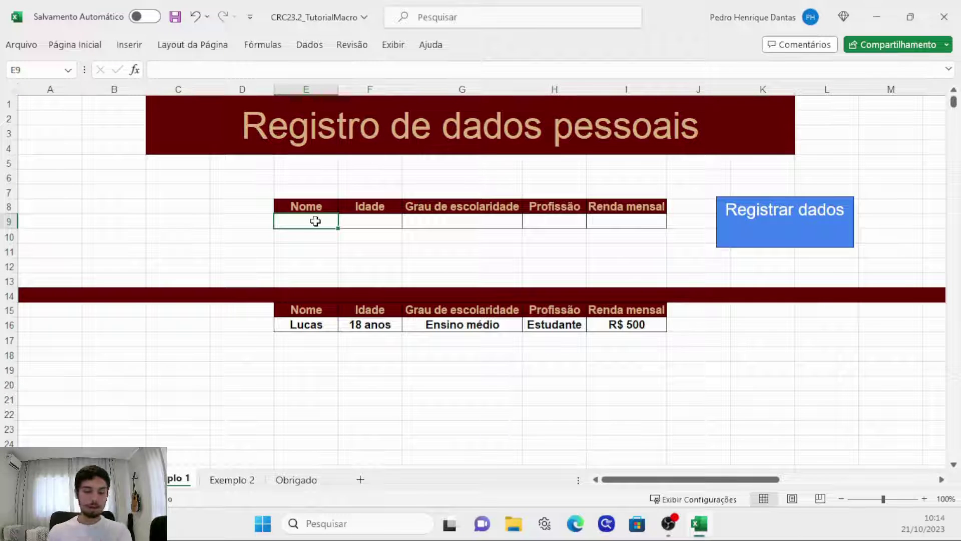
{"action": "type", "text": "Helem"}
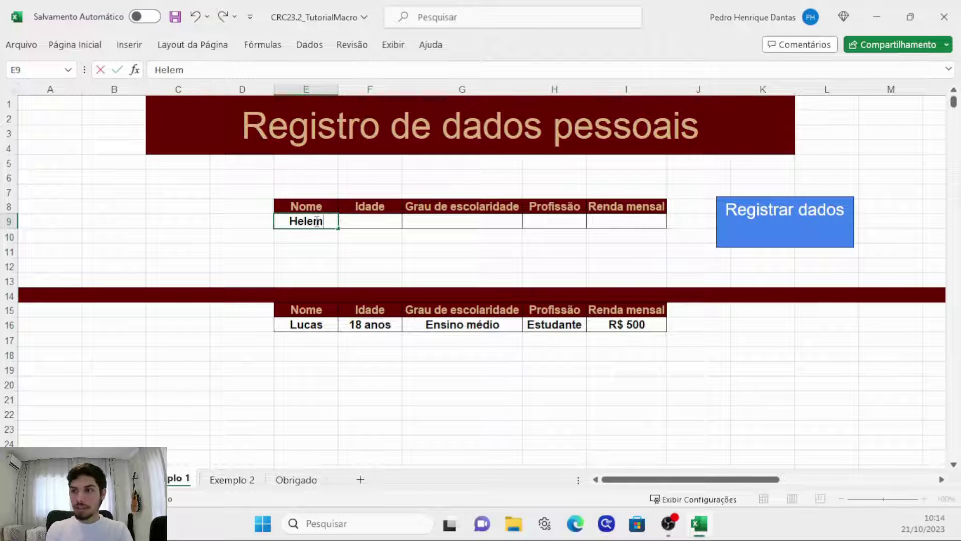
{"action": "key", "text": "Tab"}
{"action": "type", "text": "20 anos"}
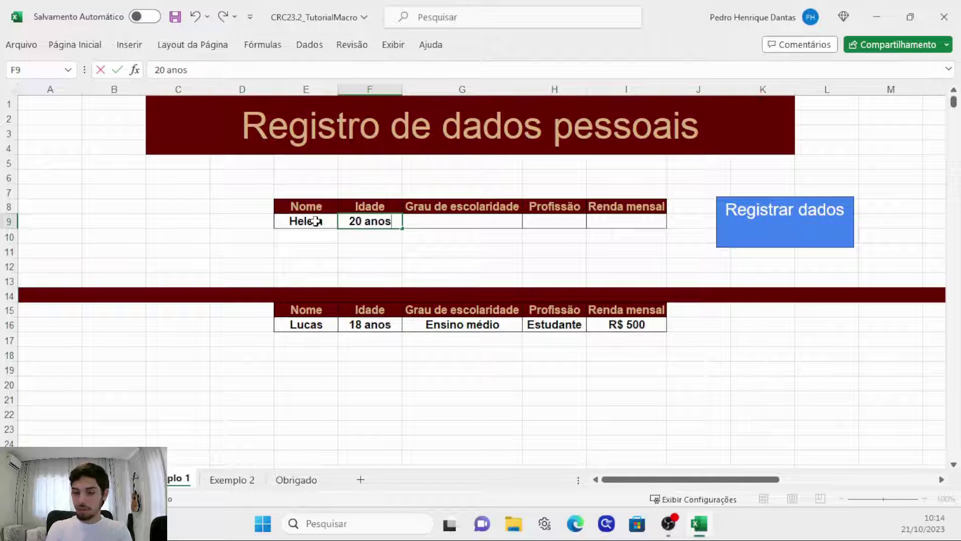
{"action": "key", "text": "Tab"}
{"action": "type", "text": "E"}
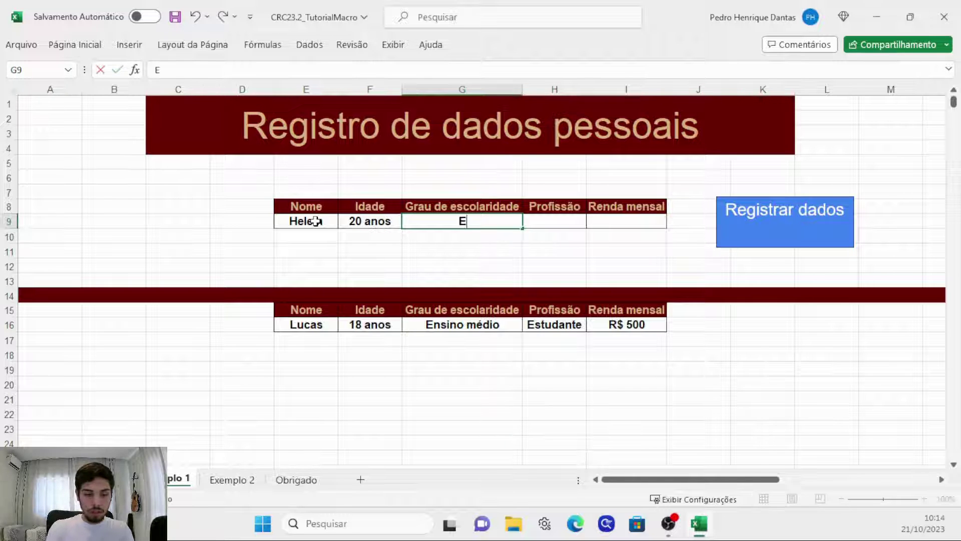
{"action": "type", "text": "nsino superior"}
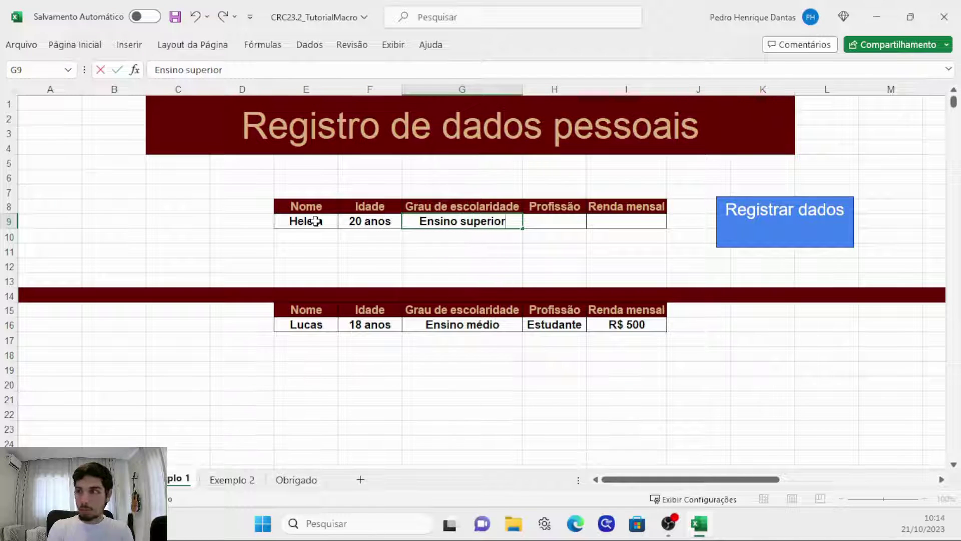
{"action": "type", "text": " incompleto"}
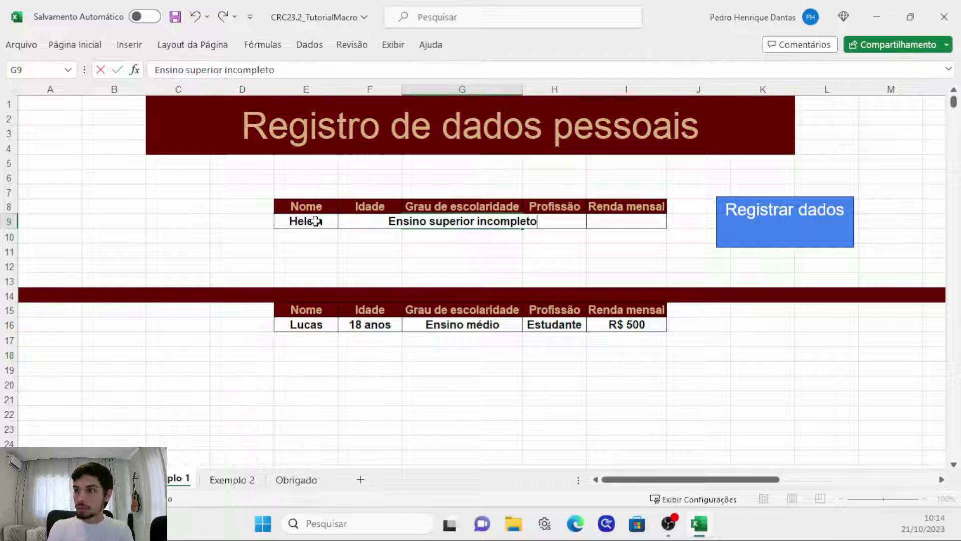
Complete the form with profession "Estudante" and monthly income "R$ 700", and run the "Registrar dados" macro button.
{"action": "key", "text": "Tab"}
{"action": "type", "text": "Estudante"}
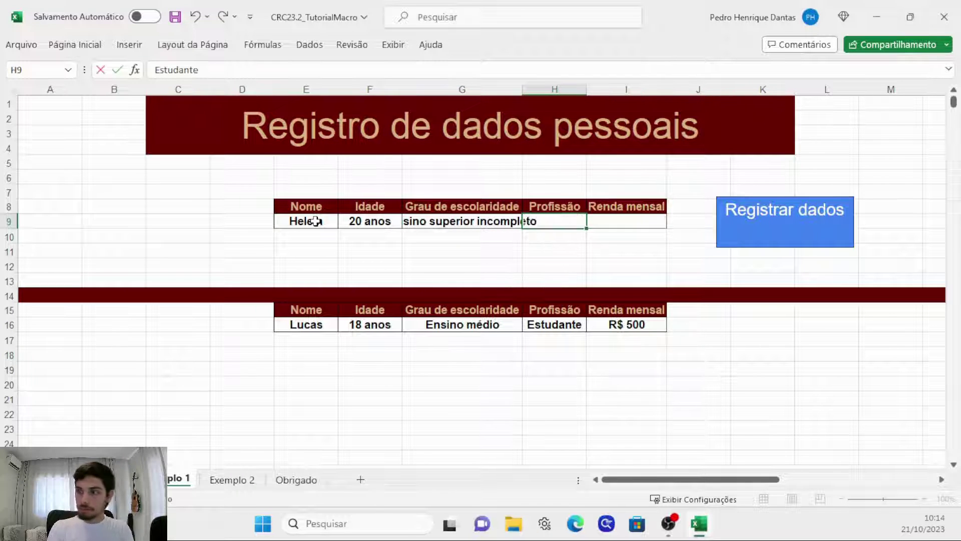
{"action": "key", "text": "Tab"}
{"action": "type", "text": "R$"}
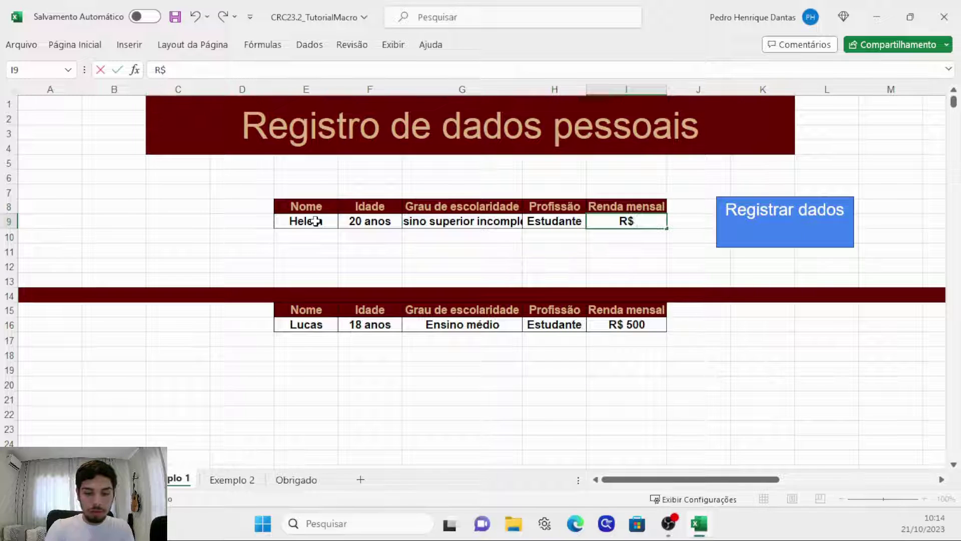
{"action": "type", "text": " 700"}
{"action": "key", "text": "Return"}
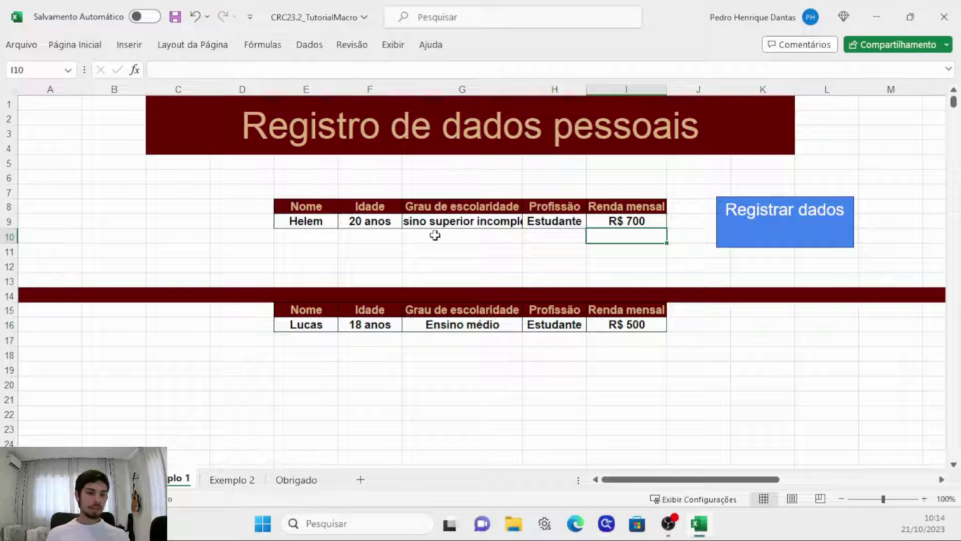
{"action": "left_click", "coordinate": [781, 232]}
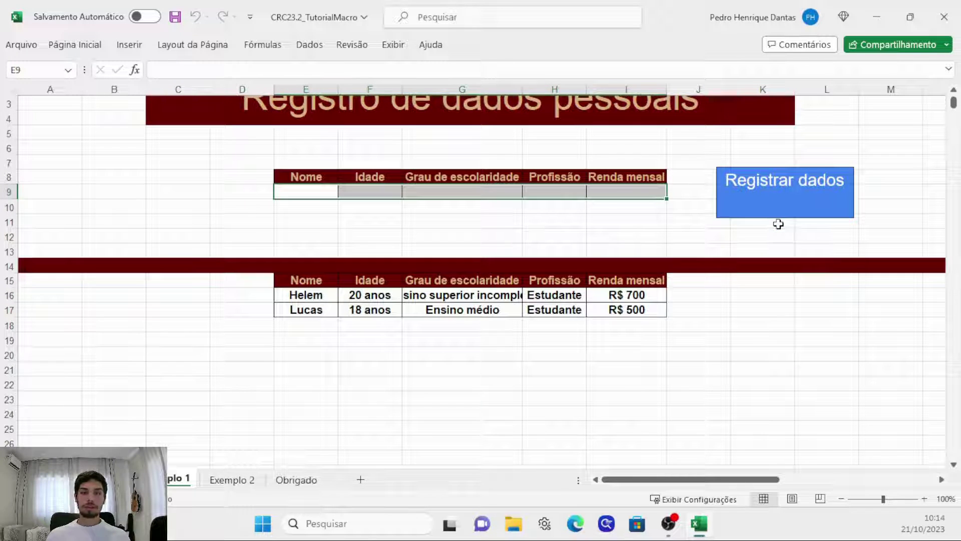
{"action": "scroll", "coordinate": [453, 275], "scroll_direction": "up", "scroll_amount": 1}
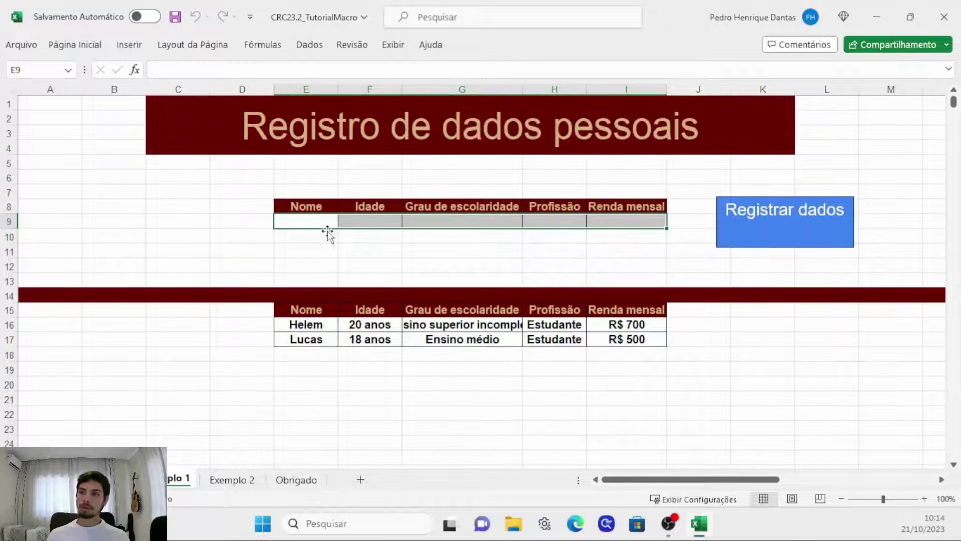
Enter placeholder text "aaaaaa" under Nome, Idade and Profissão, and "aaaaaaaa" under Grau de escolaridade, in form row 9.
{"action": "left_click", "coordinate": [321, 221]}
{"action": "type", "text": "aaaaaa"}
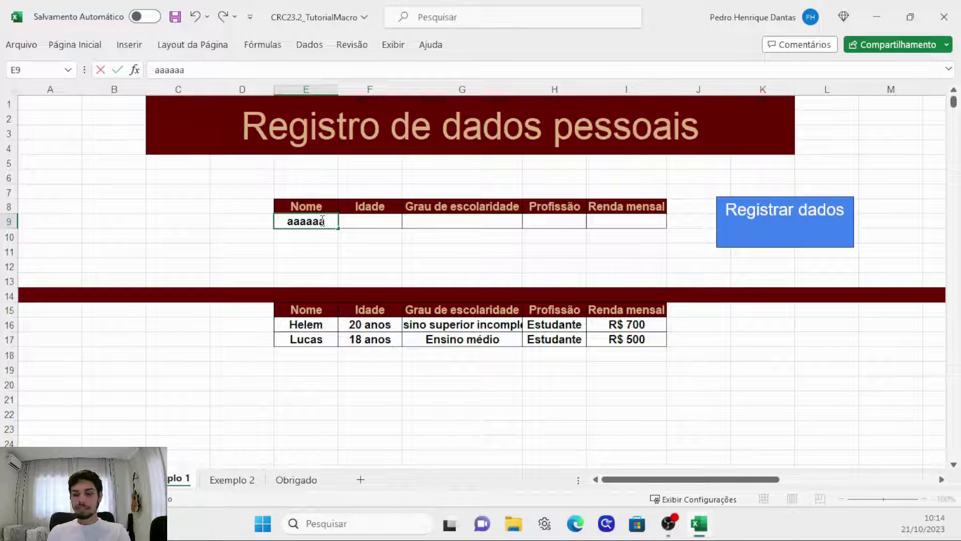
{"action": "key", "text": "Tab"}
{"action": "type", "text": "aaaaaa"}
{"action": "key", "text": "Tab"}
{"action": "type", "text": "aaaaaaaa"}
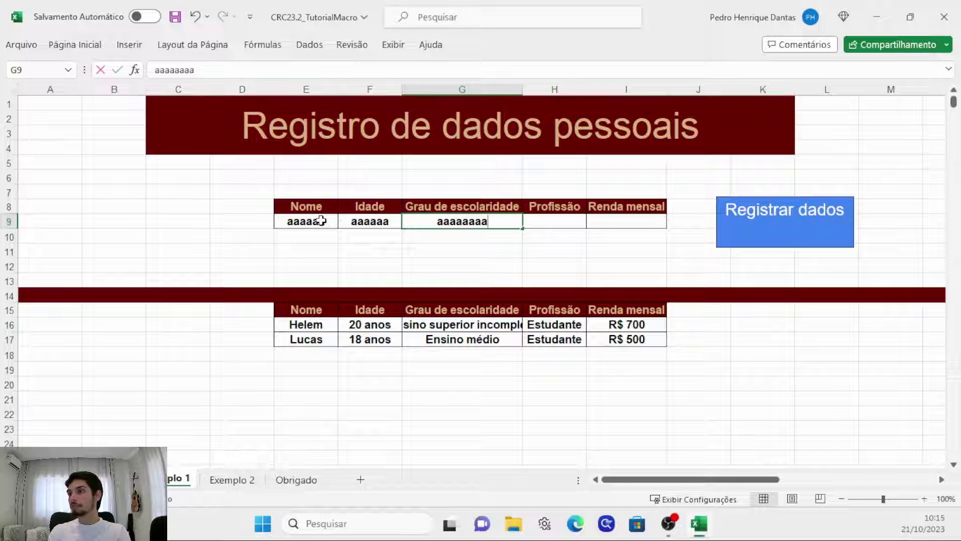
{"action": "key", "text": "Tab"}
{"action": "type", "text": "aaaaaa"}
{"action": "key", "text": "Tab"}
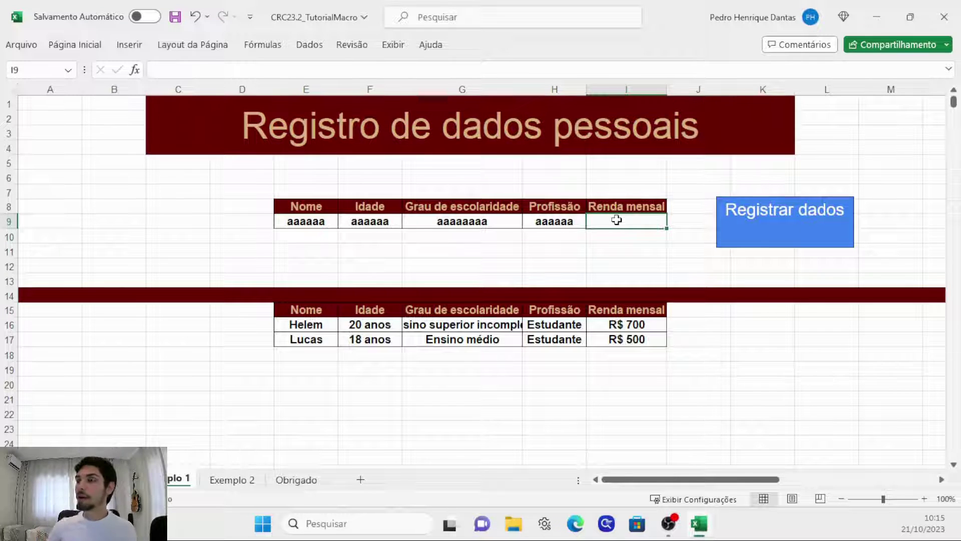
Apply the accounting number format "R$ Português (Brasil)" to the form's Renda mensal cell I9.
{"action": "left_click", "coordinate": [660, 205]}
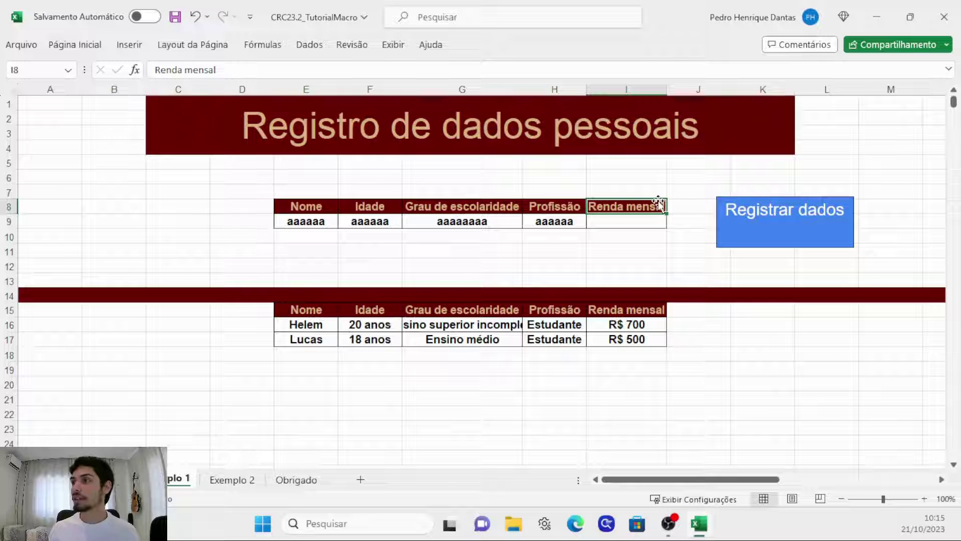
{"action": "left_click", "coordinate": [631, 221]}
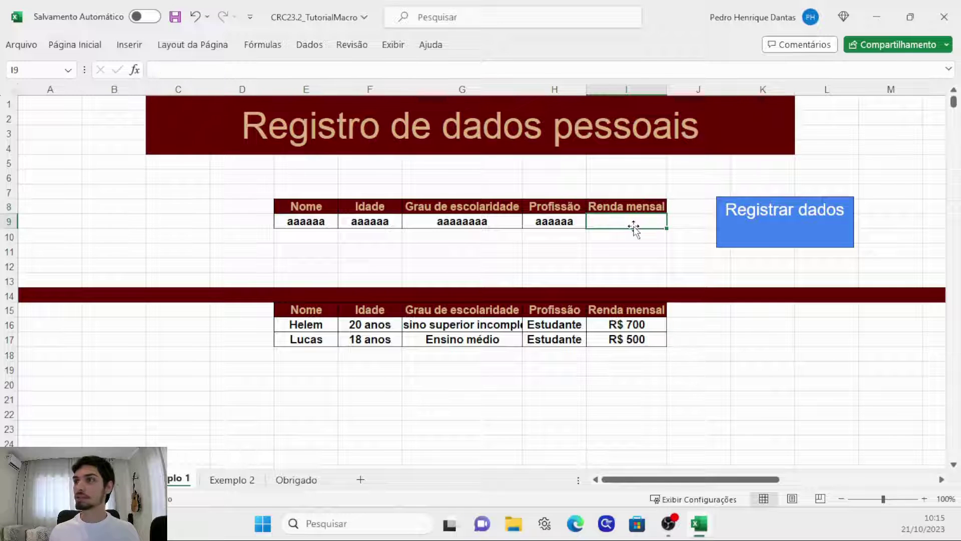
{"action": "left_click", "coordinate": [94, 49]}
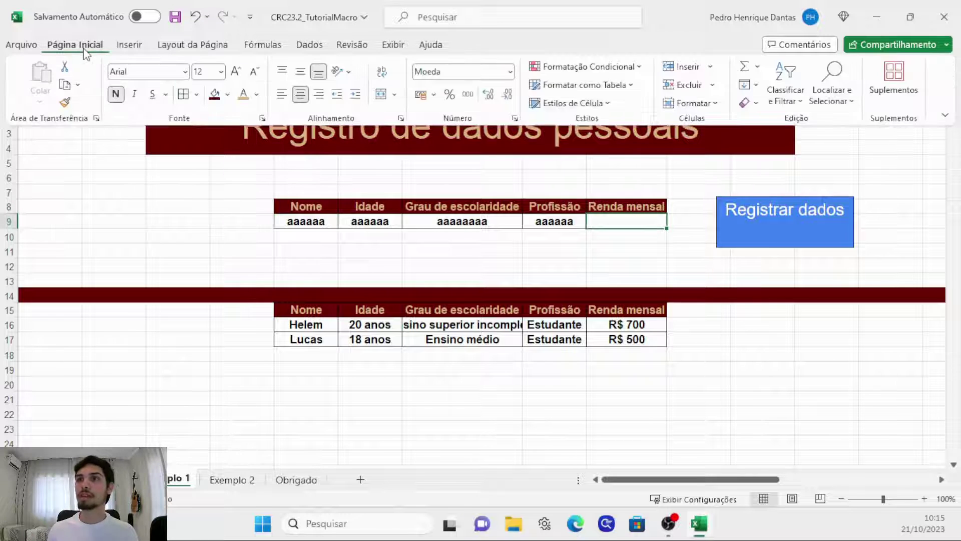
{"action": "left_click", "coordinate": [434, 95]}
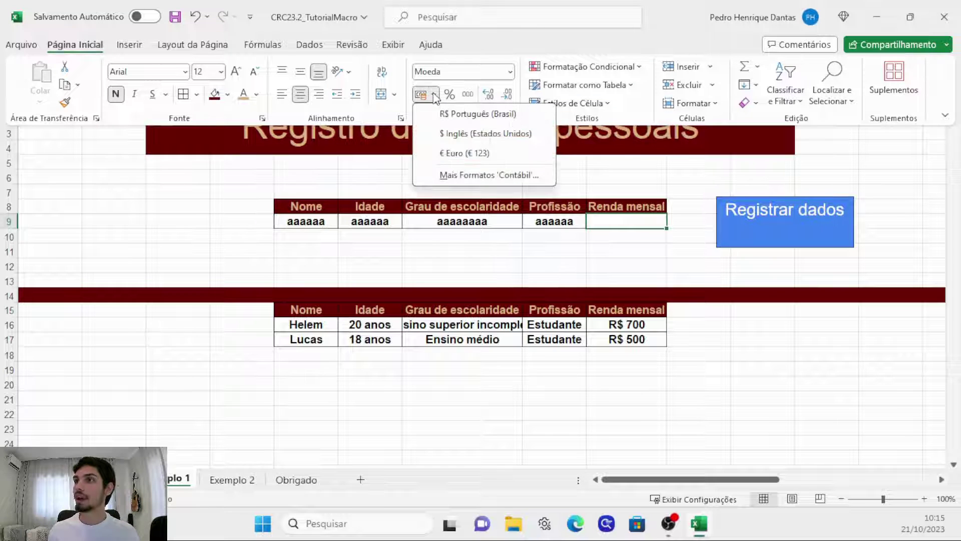
{"action": "left_click", "coordinate": [475, 114]}
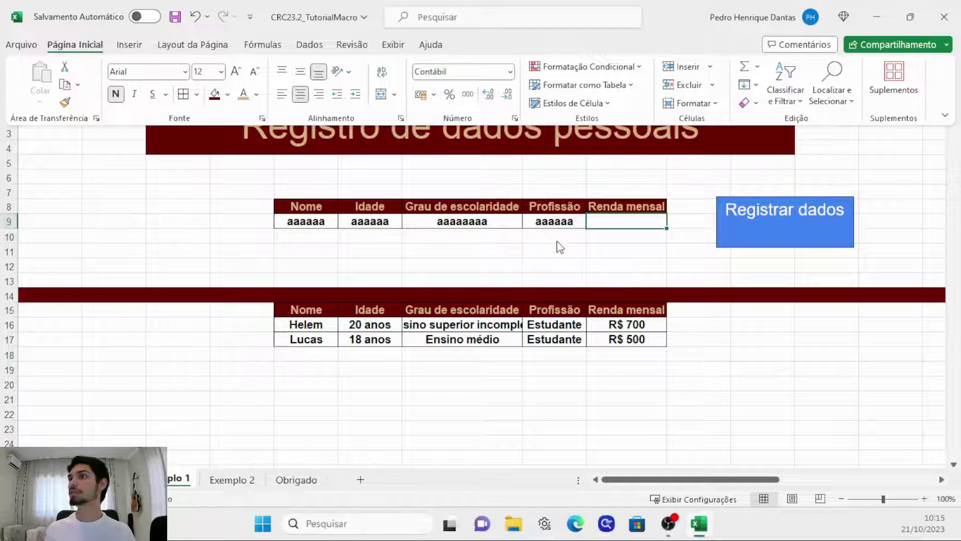
Enter 1000 as the monthly income in cell I9 and register the placeholder record with the "Registrar dados" button.
{"action": "left_click", "coordinate": [602, 223]}
{"action": "left_click", "coordinate": [602, 235]}
{"action": "left_click", "coordinate": [609, 219]}
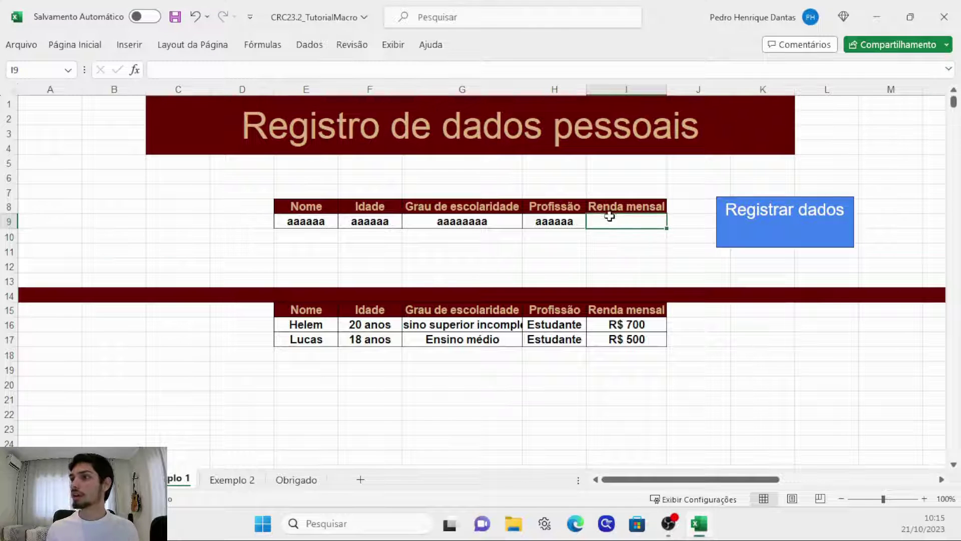
{"action": "type", "text": "5"}
{"action": "key", "text": "BackSpace"}
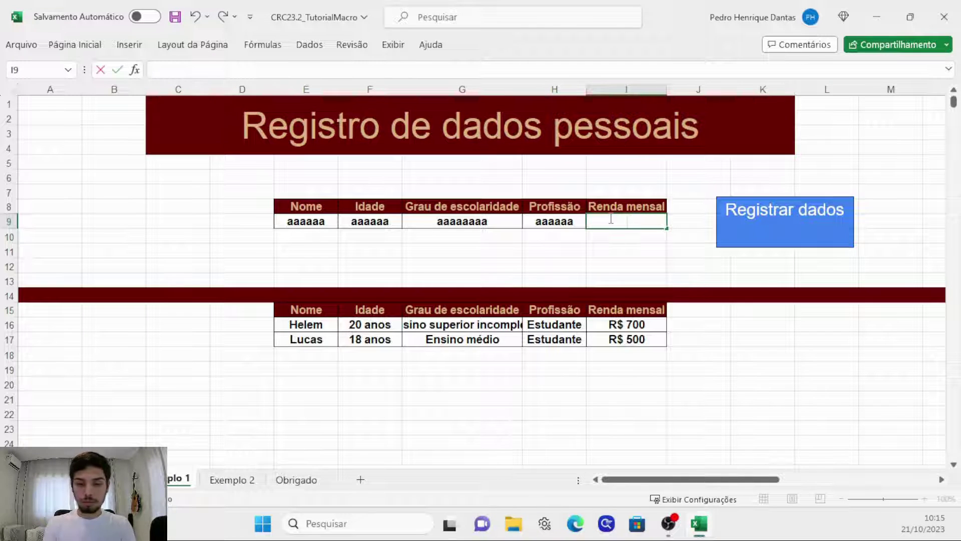
{"action": "type", "text": "'000"}
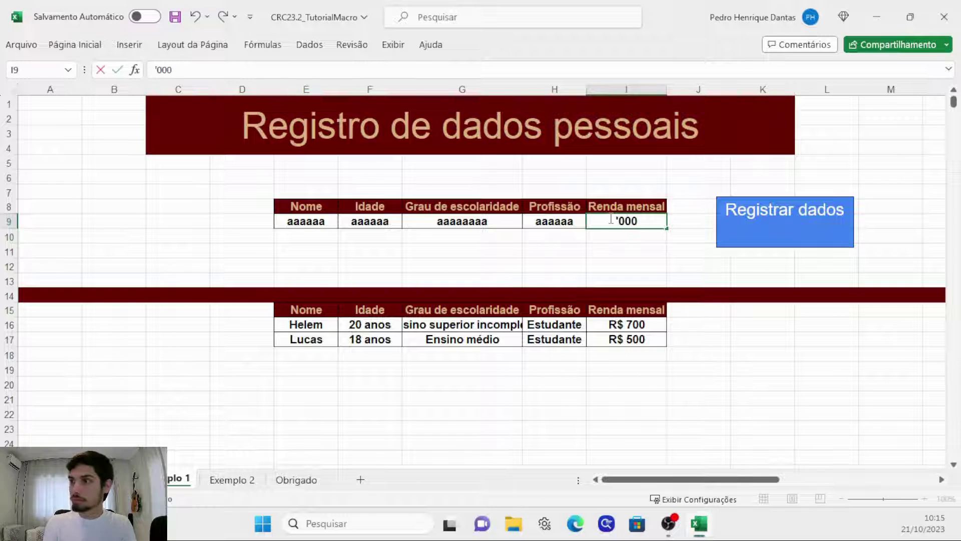
{"action": "key", "text": "BackSpace"}
{"action": "key", "text": "BackSpace"}
{"action": "key", "text": "BackSpace"}
{"action": "type", "text": "1.000"}
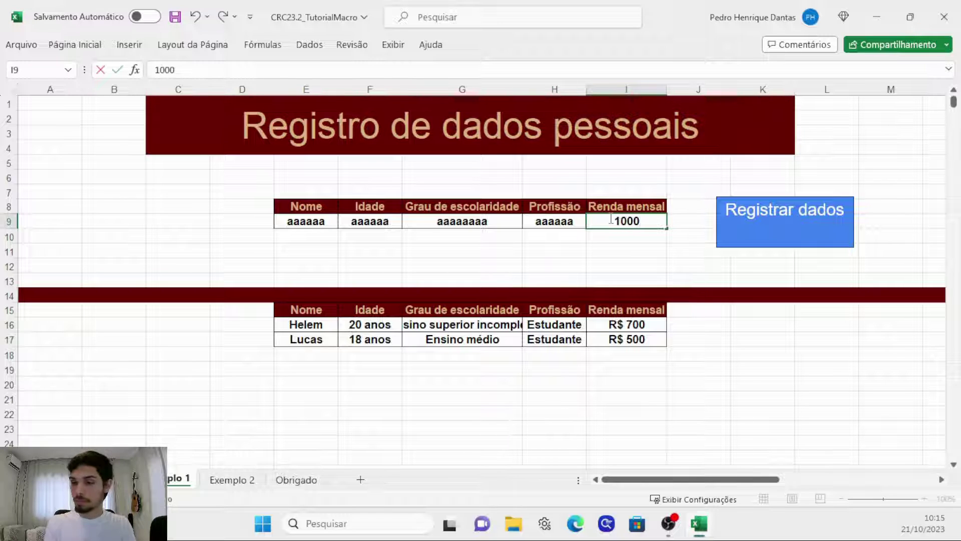
{"action": "key", "text": "Return"}
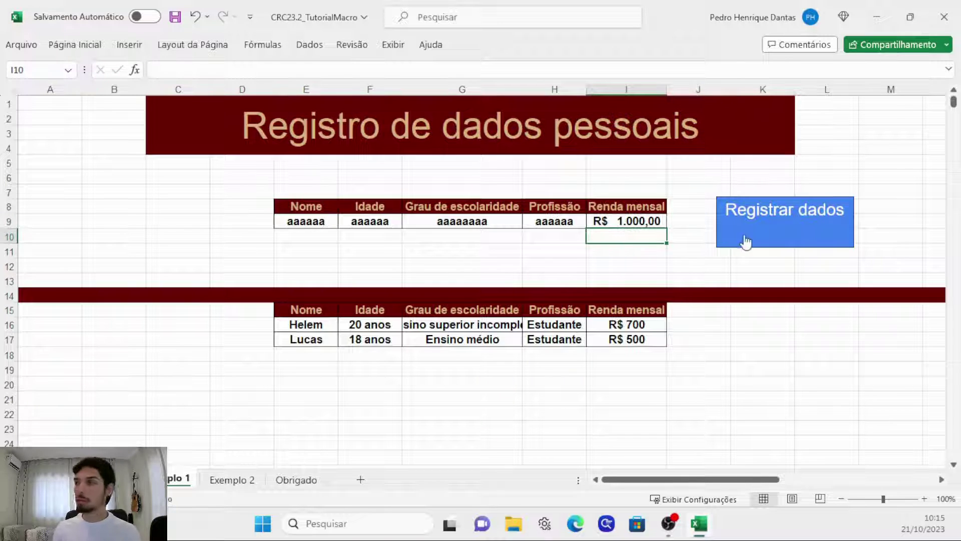
{"action": "left_click", "coordinate": [798, 226]}
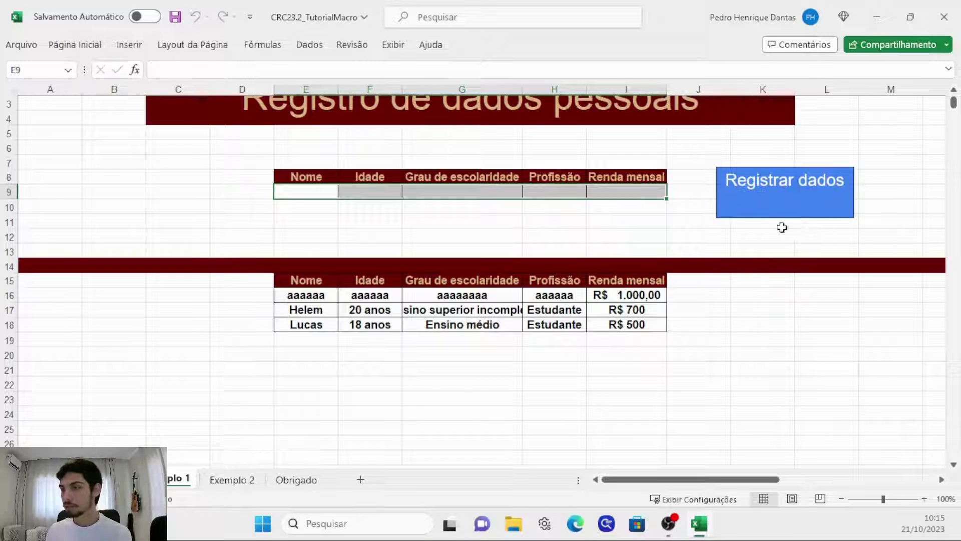
{"action": "left_click", "coordinate": [489, 394]}
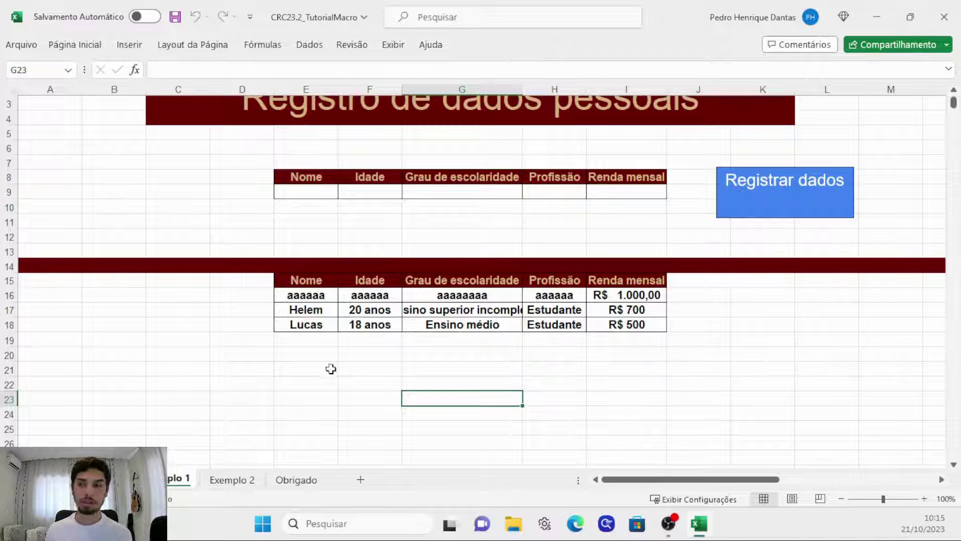
{"action": "left_click", "coordinate": [233, 481]}
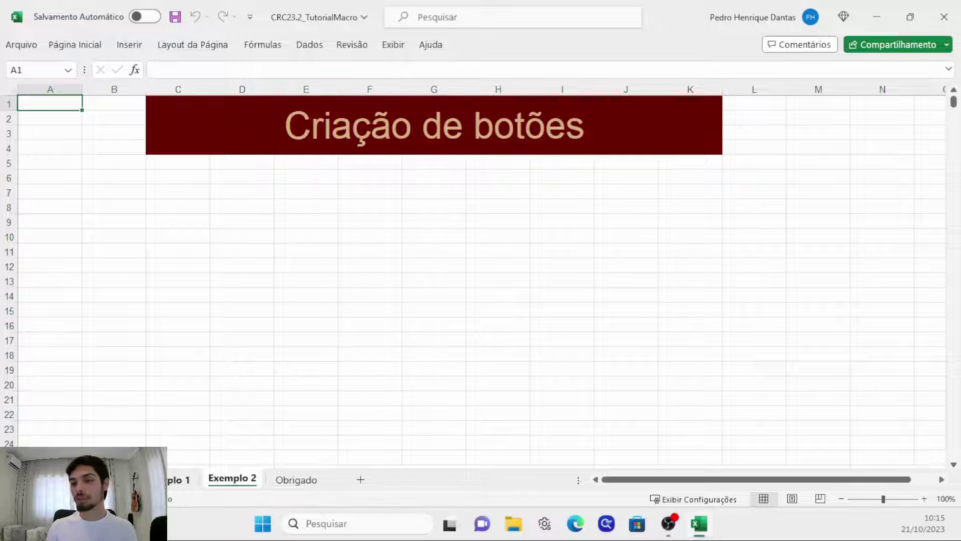
{"action": "left_click", "coordinate": [177, 480]}
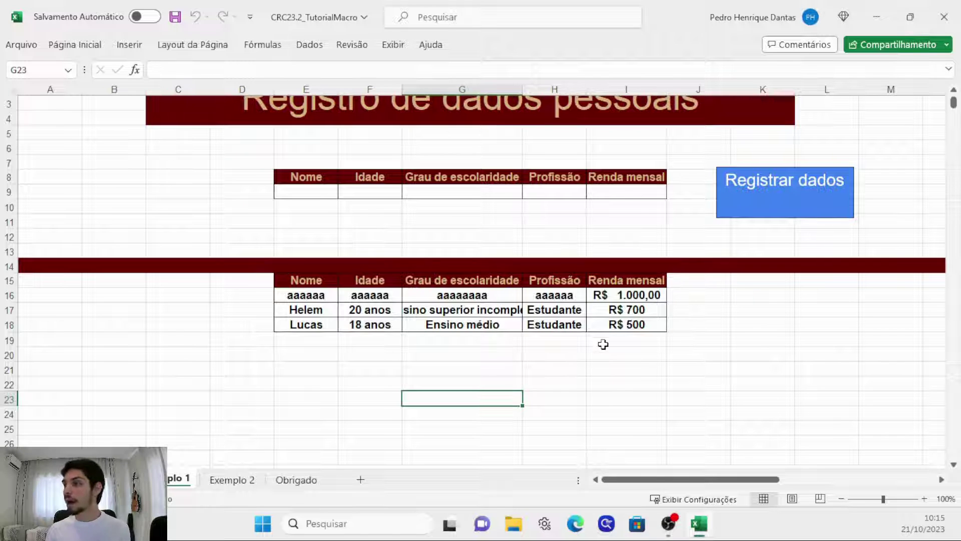
{"action": "left_click", "coordinate": [225, 482]}
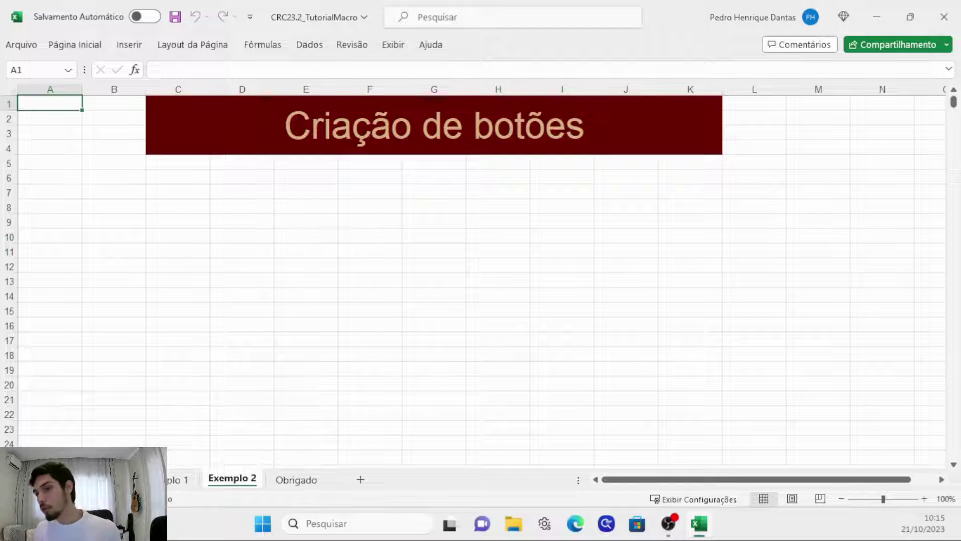
{"action": "left_click", "coordinate": [70, 480]}
{"action": "scroll", "coordinate": [414, 376], "scroll_direction": "up", "scroll_amount": 1}
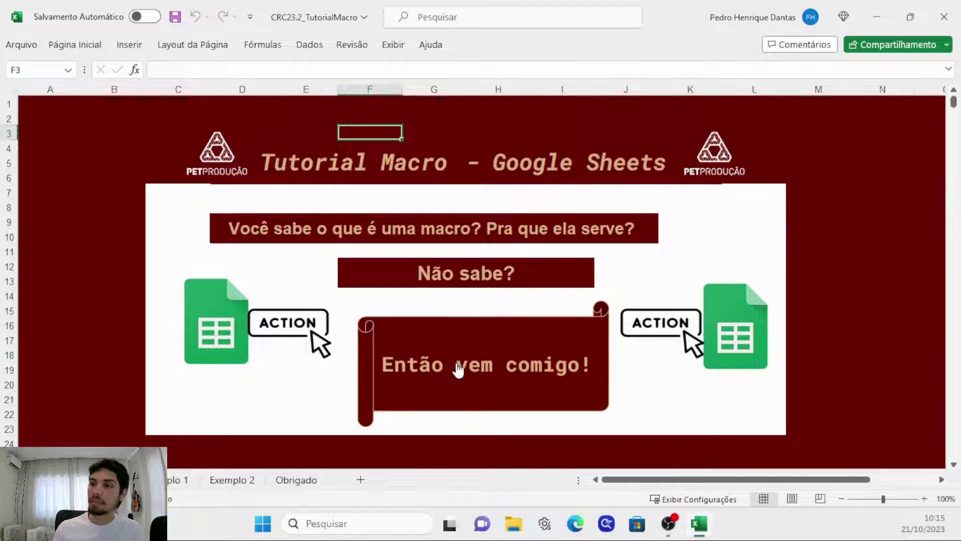
{"action": "key", "text": "ctrl+Page_Down"}
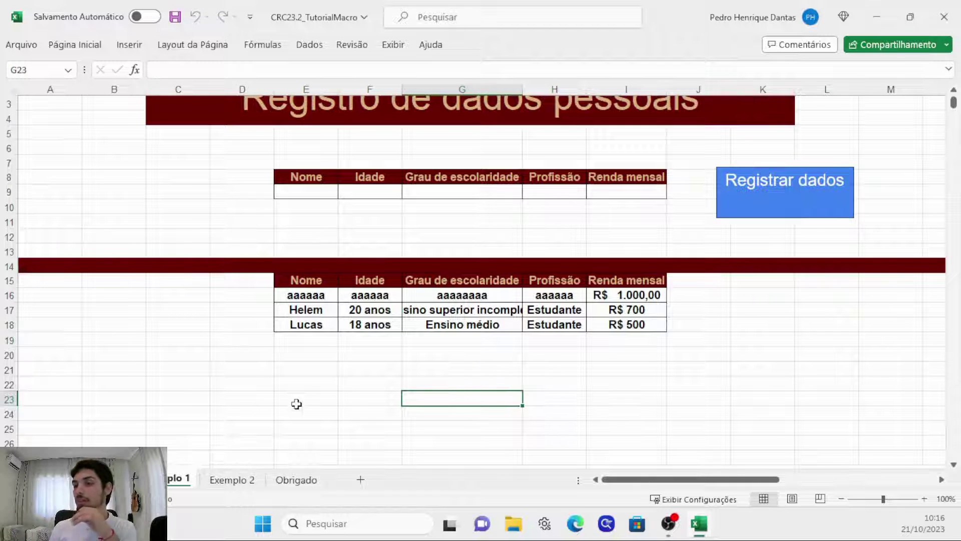
Draw a right-pointing block arrow below the "Criação de botões" title on the "Exemplo 2" sheet, spanning about F11 to I17.
{"action": "left_click", "coordinate": [233, 480]}
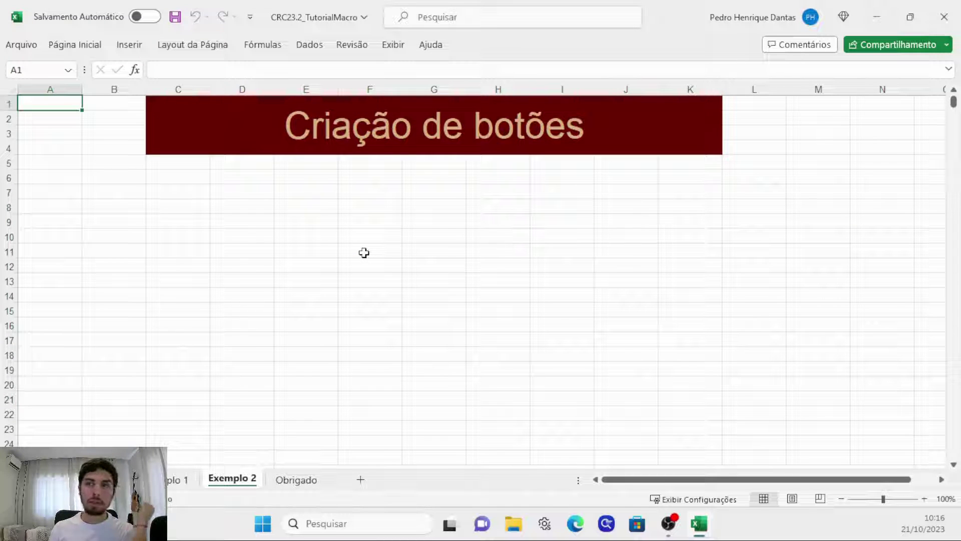
{"action": "left_click", "coordinate": [129, 45]}
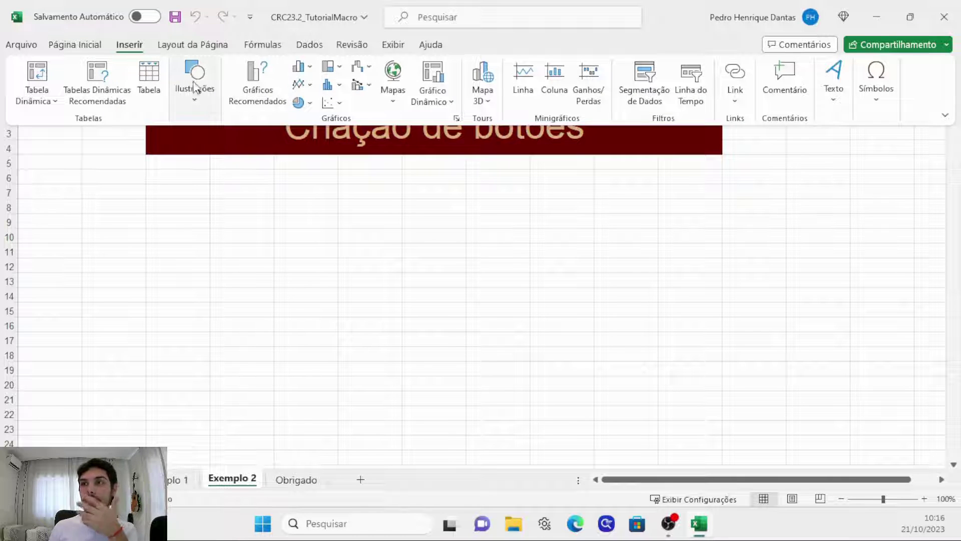
{"action": "left_click", "coordinate": [201, 104]}
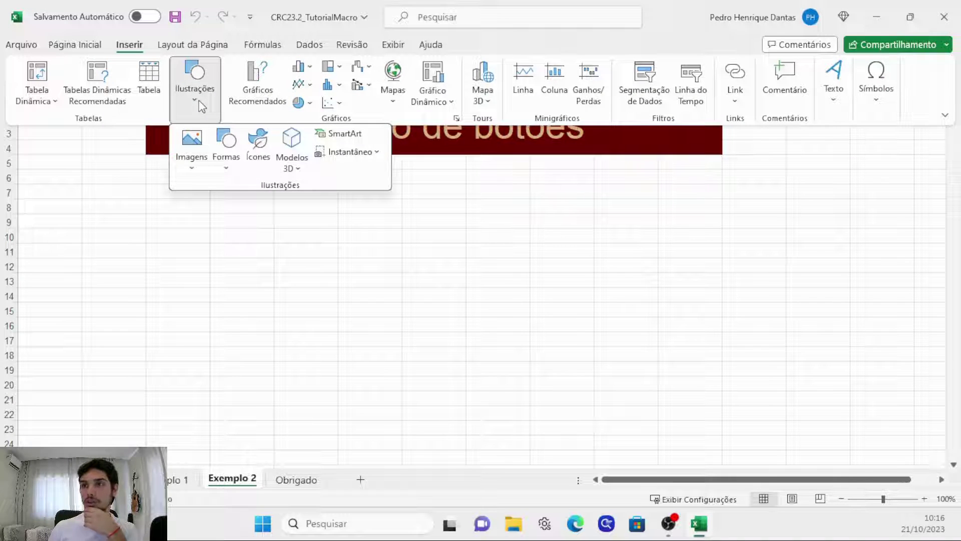
{"action": "left_click", "coordinate": [234, 169]}
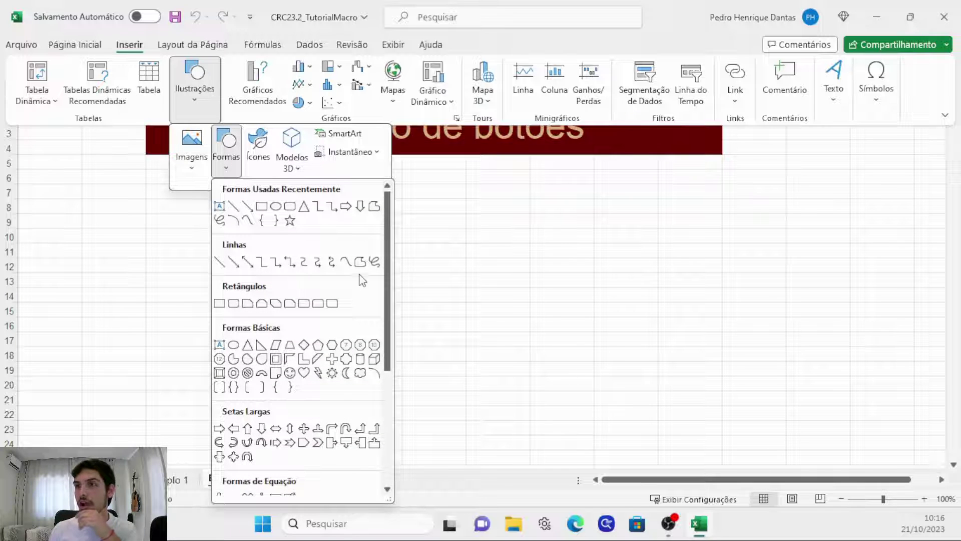
{"action": "left_click", "coordinate": [345, 207]}
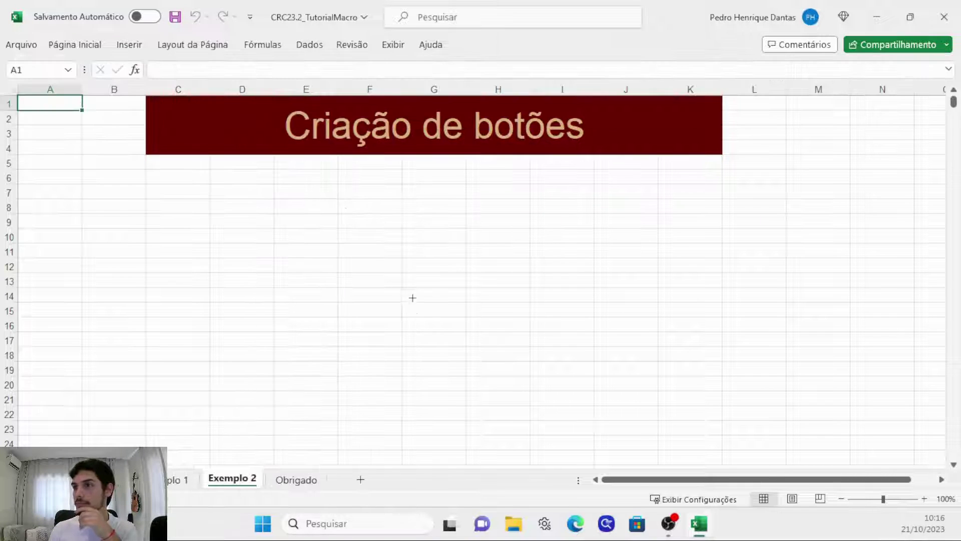
{"action": "left_click_drag", "start_coordinate": [364, 257], "coordinate": [552, 344]}
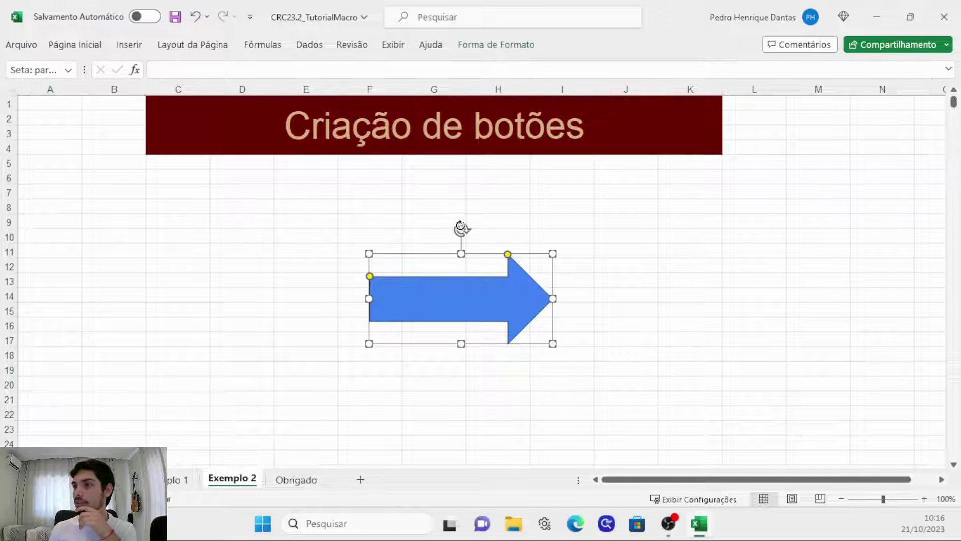
Label the arrow "VOLTAR" while trying it rotated to point left, and turn it back to point right.
{"action": "mouse_move", "coordinate": [461, 227]}
{"action": "left_mouse_down"}
{"action": "mouse_move", "coordinate": [526, 248]}
{"action": "mouse_move", "coordinate": [539, 329]}
{"action": "mouse_move", "coordinate": [526, 391]}
{"action": "mouse_move", "coordinate": [458, 422]}
{"action": "left_mouse_up"}
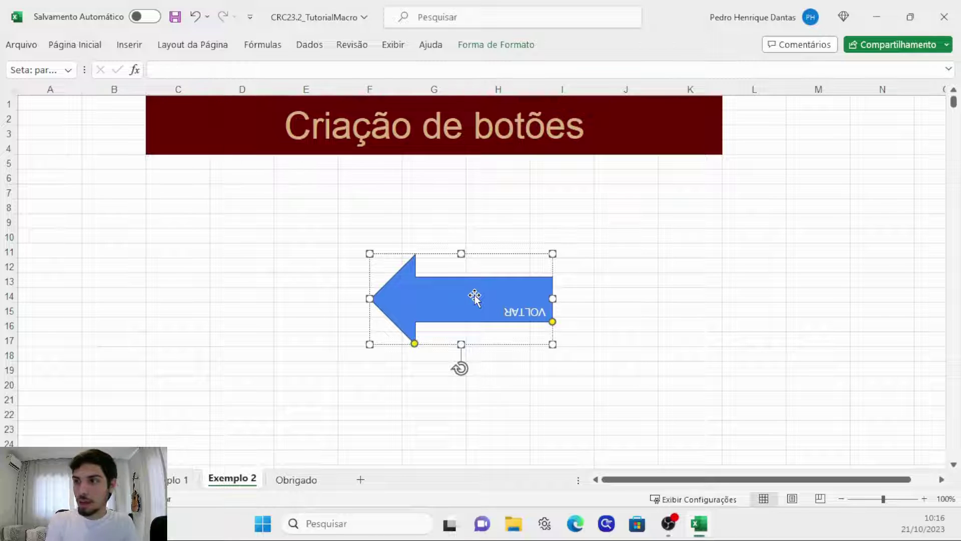
{"action": "left_click_drag", "start_coordinate": [460, 369], "coordinate": [460, 236]}
{"action": "left_click", "coordinate": [618, 288]}
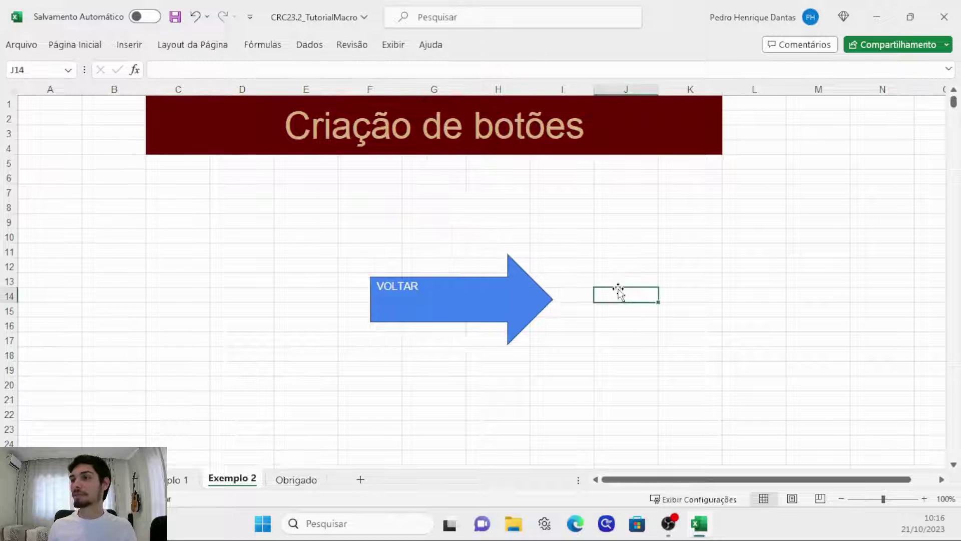
Center the arrow's "VOLTAR" text horizontally and set its font size to 32.
{"action": "left_click", "coordinate": [484, 308]}
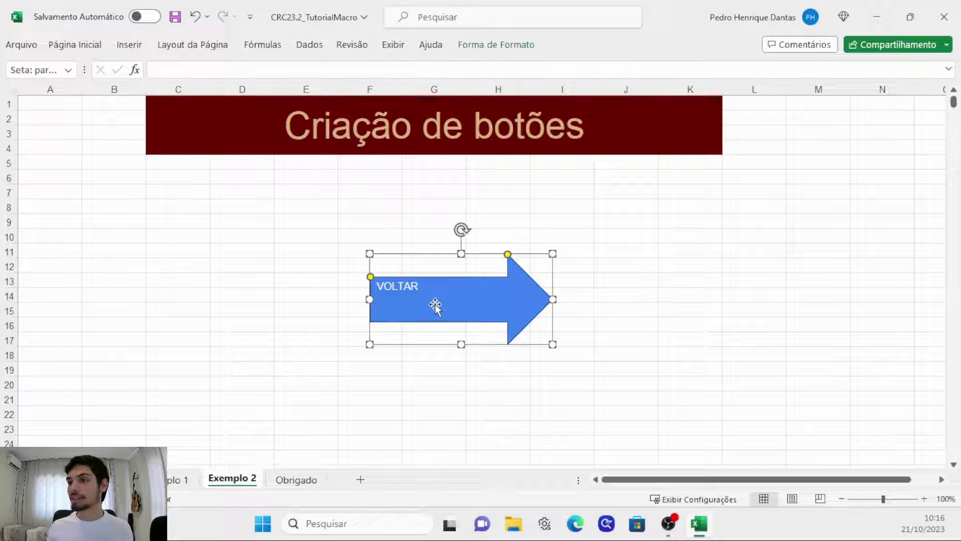
{"action": "left_click", "coordinate": [267, 250]}
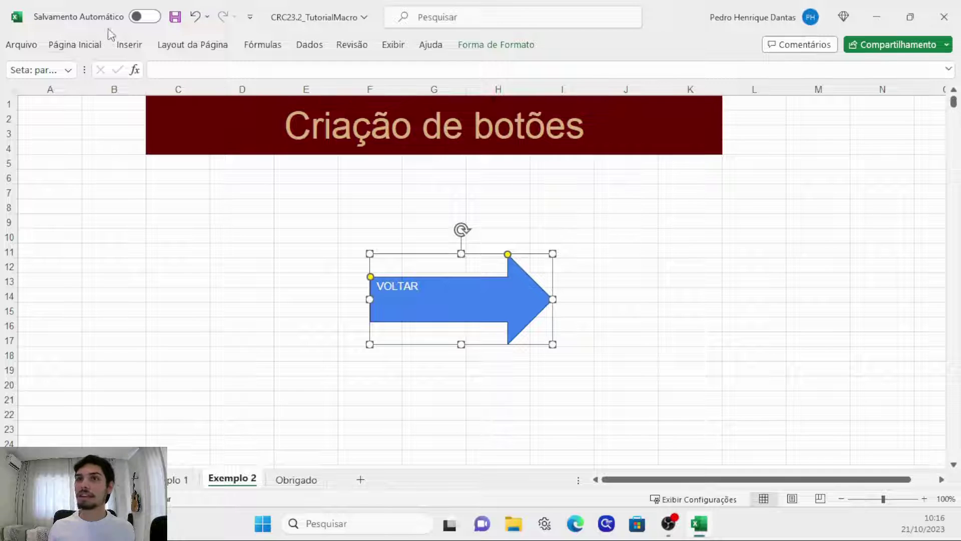
{"action": "left_click", "coordinate": [88, 44]}
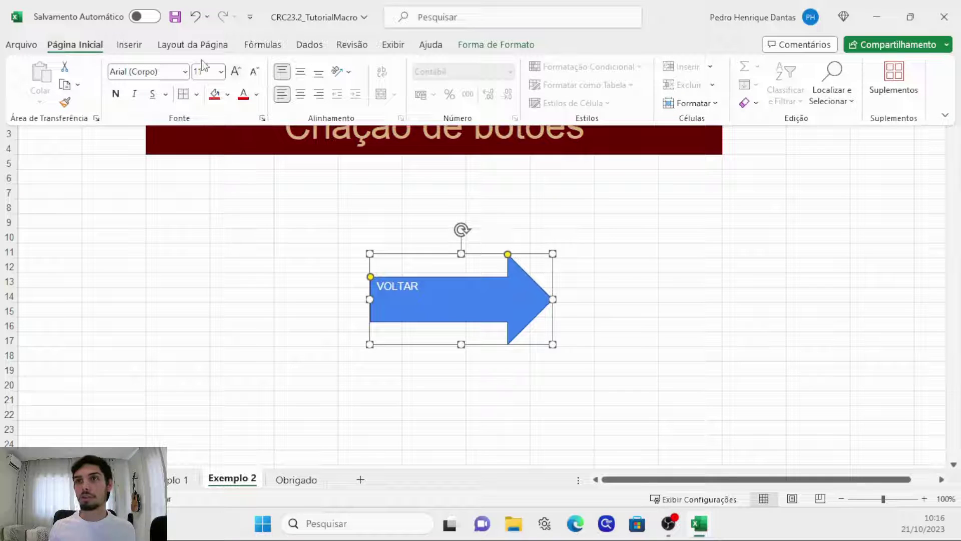
{"action": "left_click", "coordinate": [300, 94]}
{"action": "left_click", "coordinate": [221, 71]}
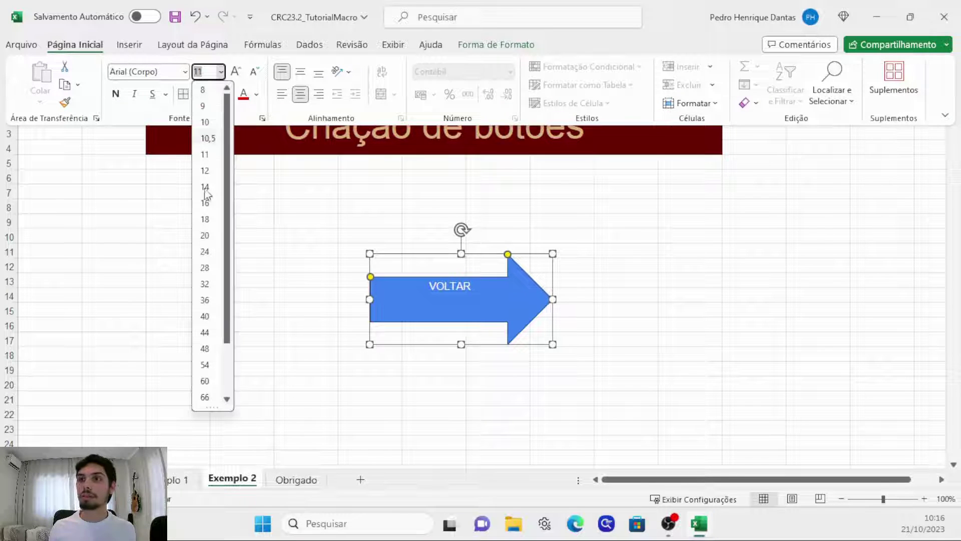
{"action": "left_click", "coordinate": [206, 282]}
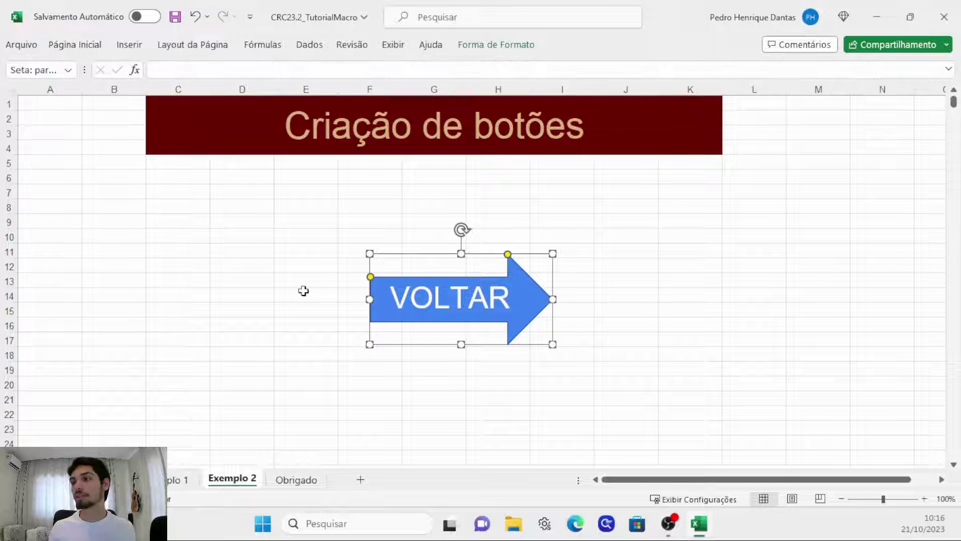
{"action": "left_click", "coordinate": [297, 294]}
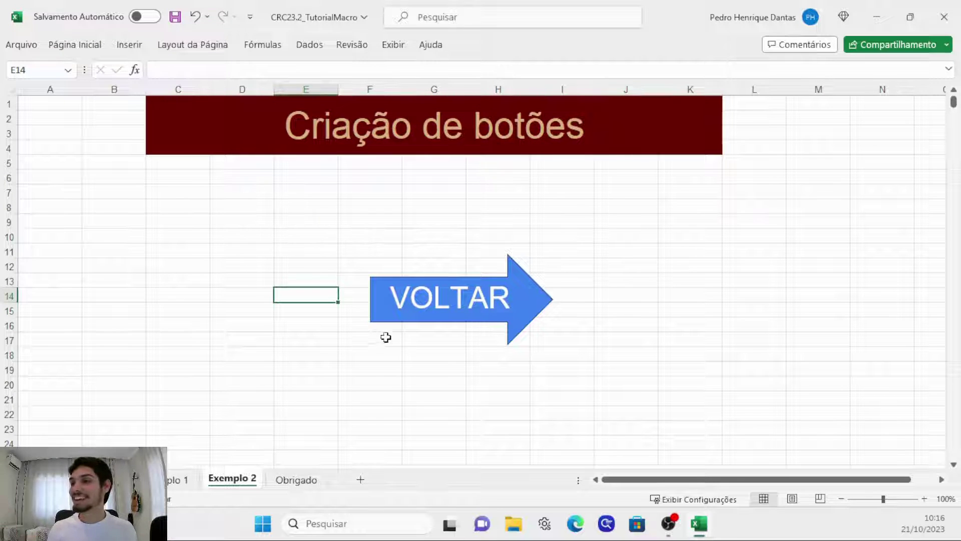
{"action": "left_click", "coordinate": [408, 326]}
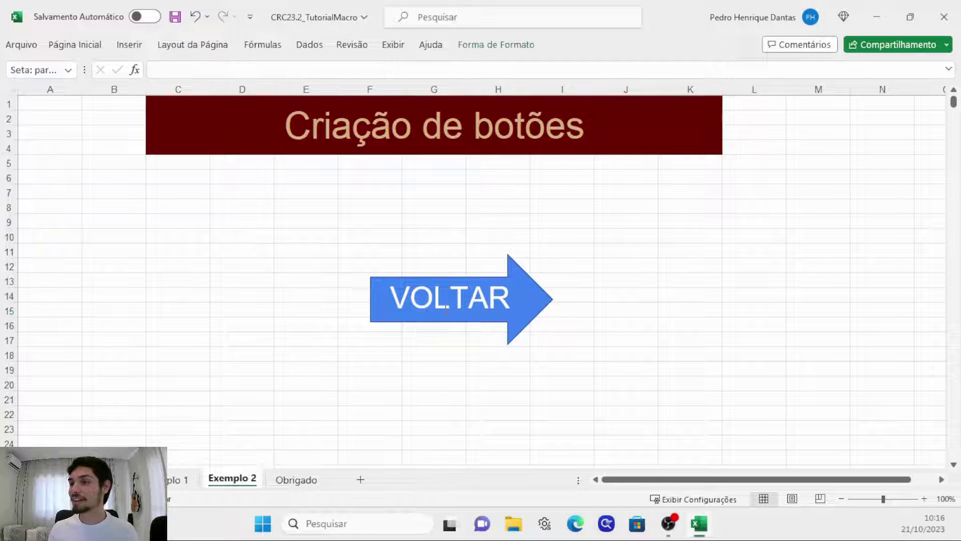
{"action": "left_click", "coordinate": [427, 370]}
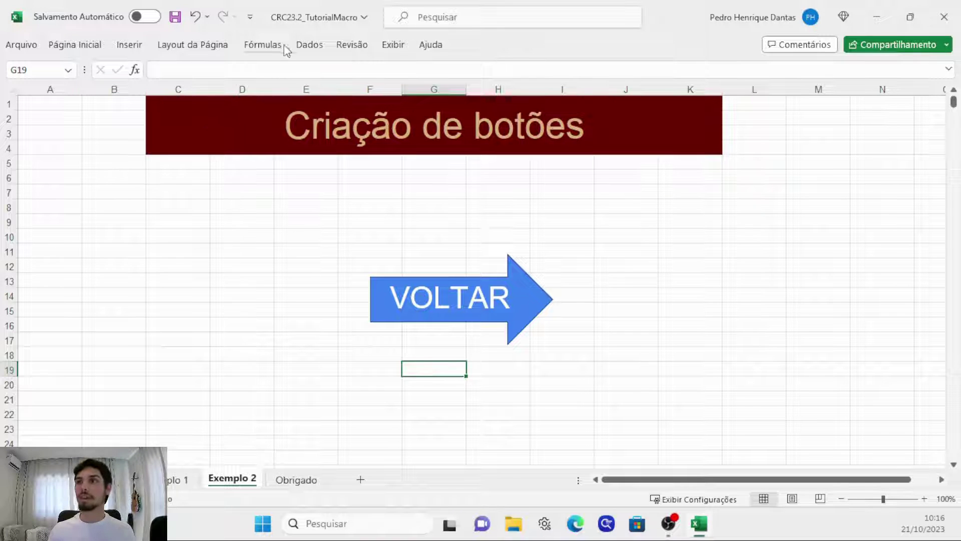
Start recording a macro named "Voltar", stored in this workbook.
{"action": "left_click", "coordinate": [394, 44]}
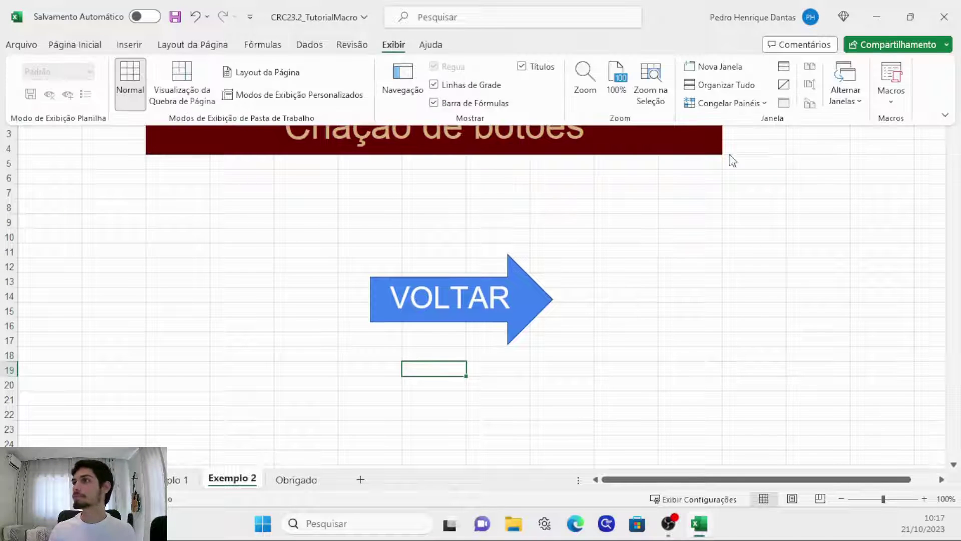
{"action": "left_click", "coordinate": [891, 99]}
{"action": "left_click", "coordinate": [884, 143]}
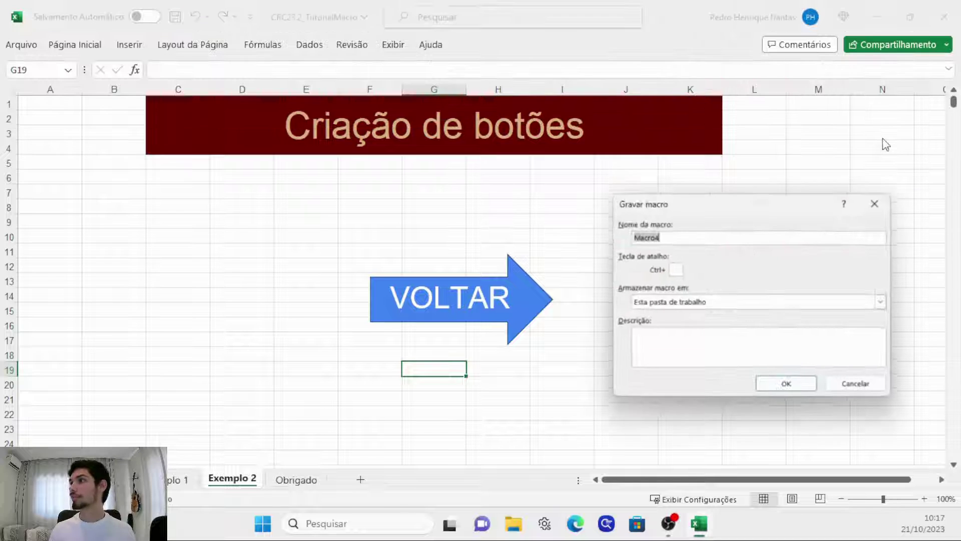
{"action": "type", "text": "Voltar"}
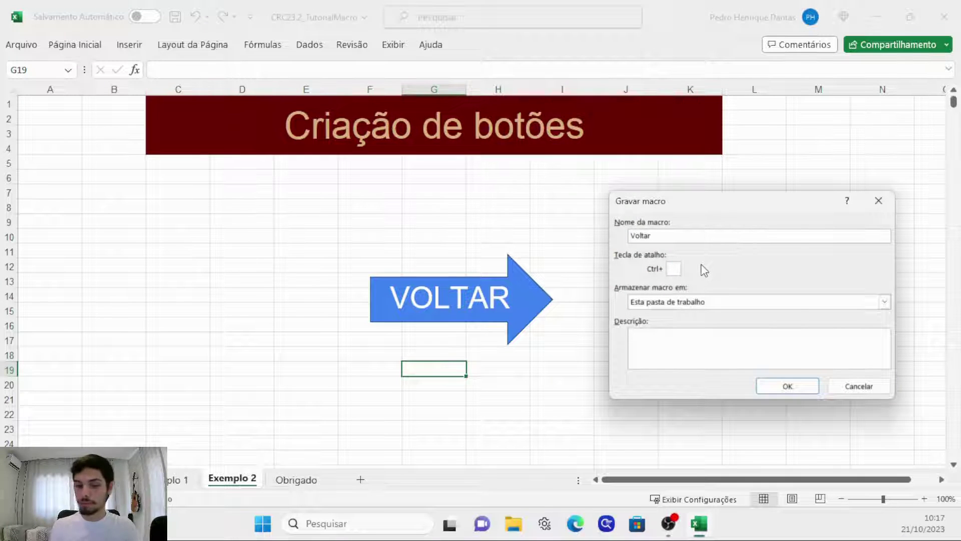
{"action": "key", "text": "Return"}
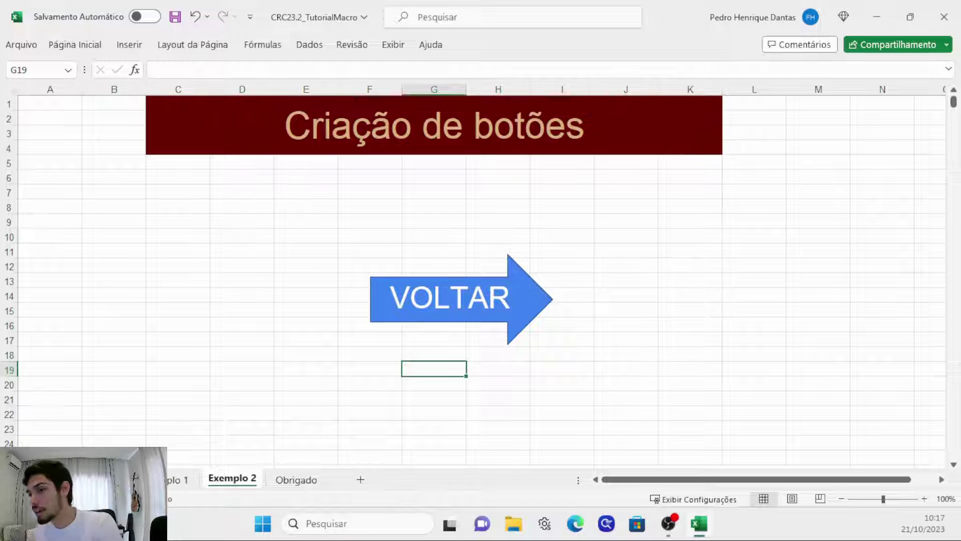
Record going to the "Tutorial Macro - Google Sheets" cover sheet and stop the macro recording.
{"action": "left_click", "coordinate": [75, 480]}
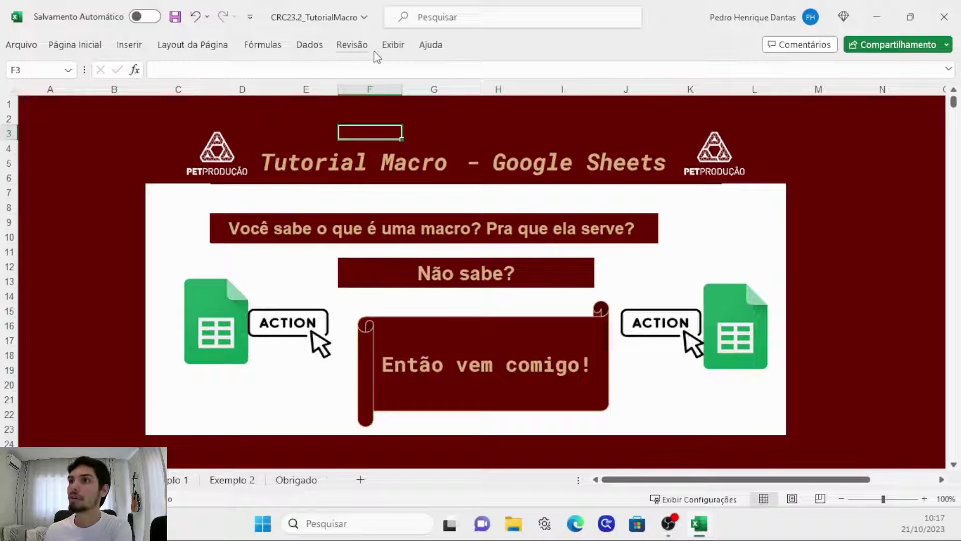
{"action": "left_click", "coordinate": [393, 48]}
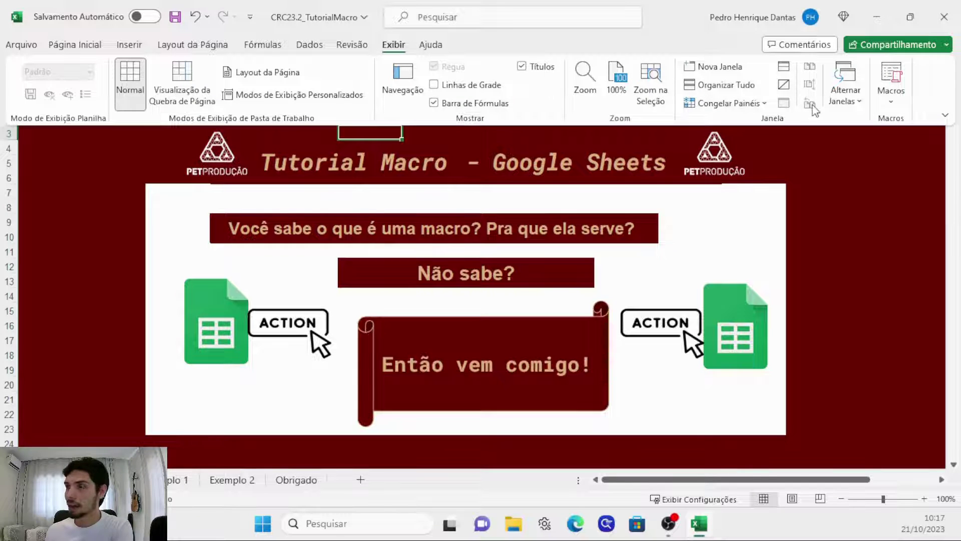
{"action": "left_click", "coordinate": [891, 82]}
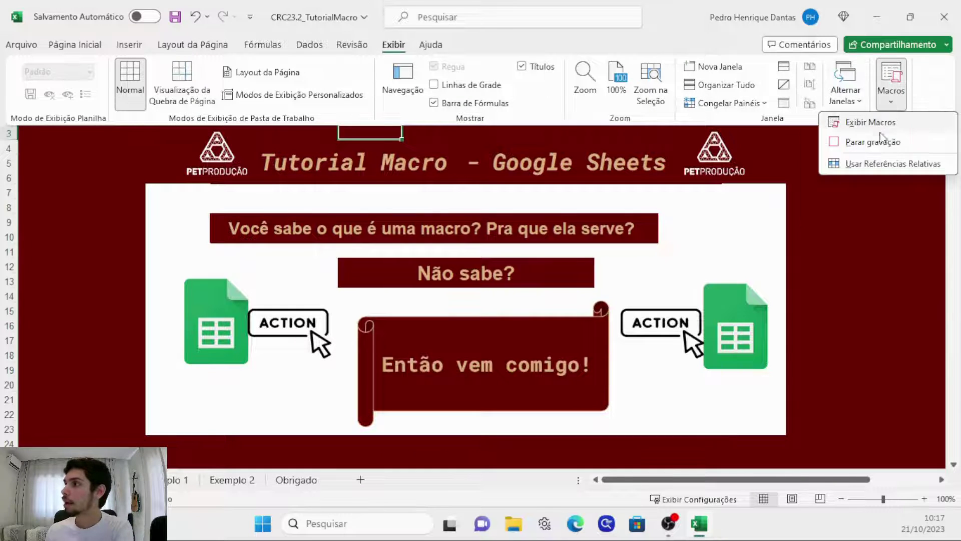
{"action": "left_click", "coordinate": [880, 143]}
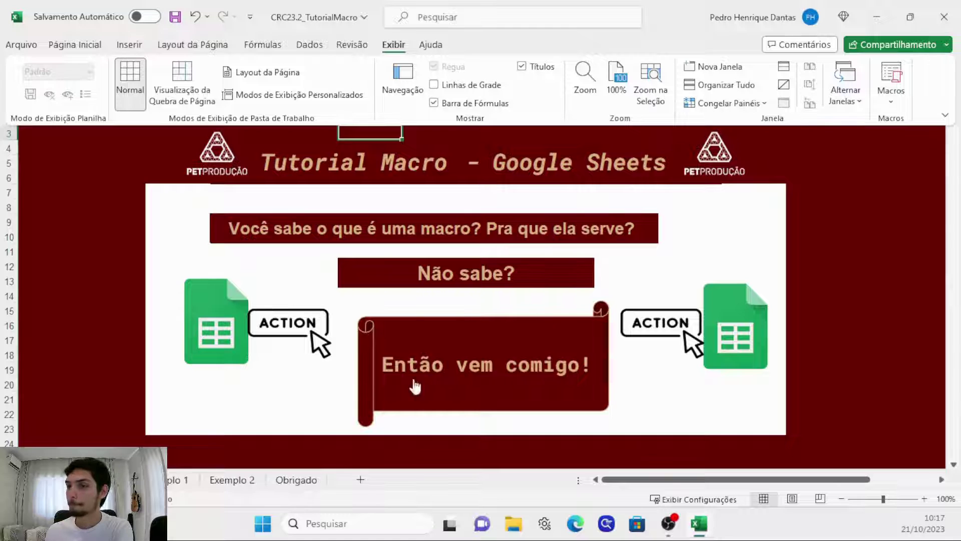
Assign the "Voltar" macro to the VOLTAR arrow on the "Exemplo 2" sheet.
{"action": "left_click", "coordinate": [231, 481]}
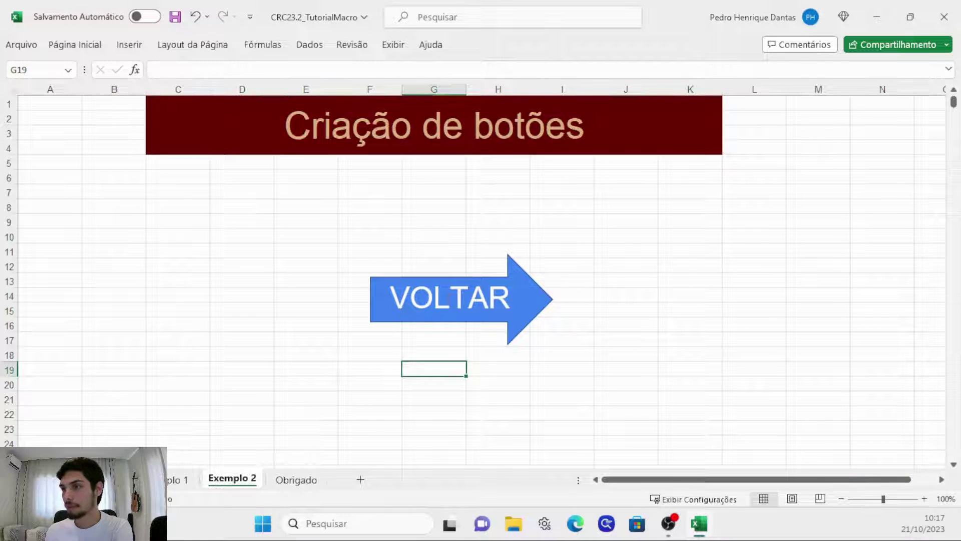
{"action": "left_click", "coordinate": [450, 297]}
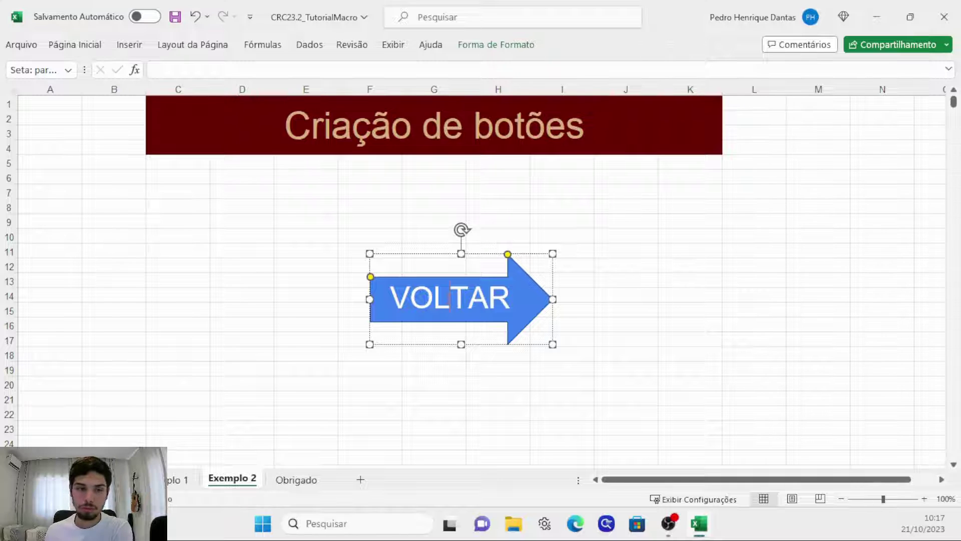
{"action": "right_click", "coordinate": [462, 289]}
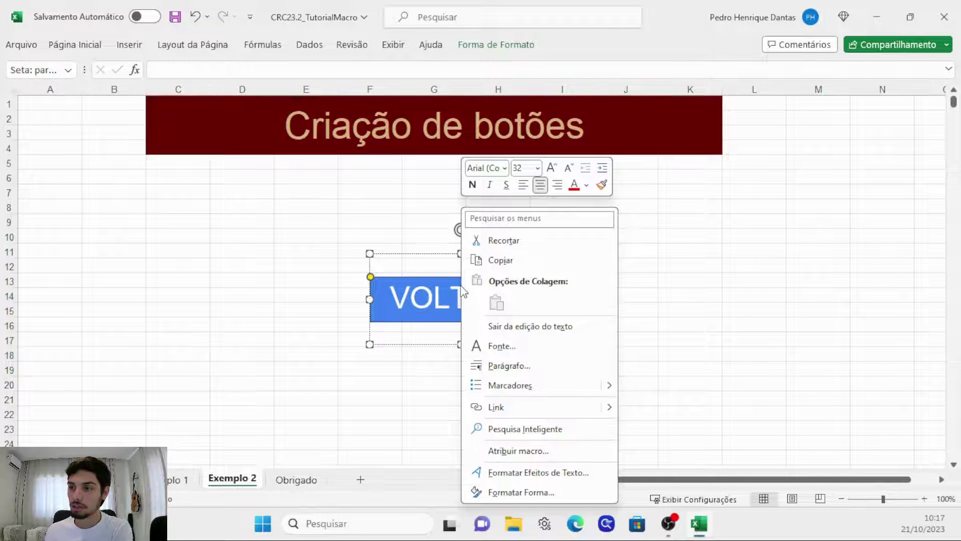
{"action": "left_click", "coordinate": [501, 451]}
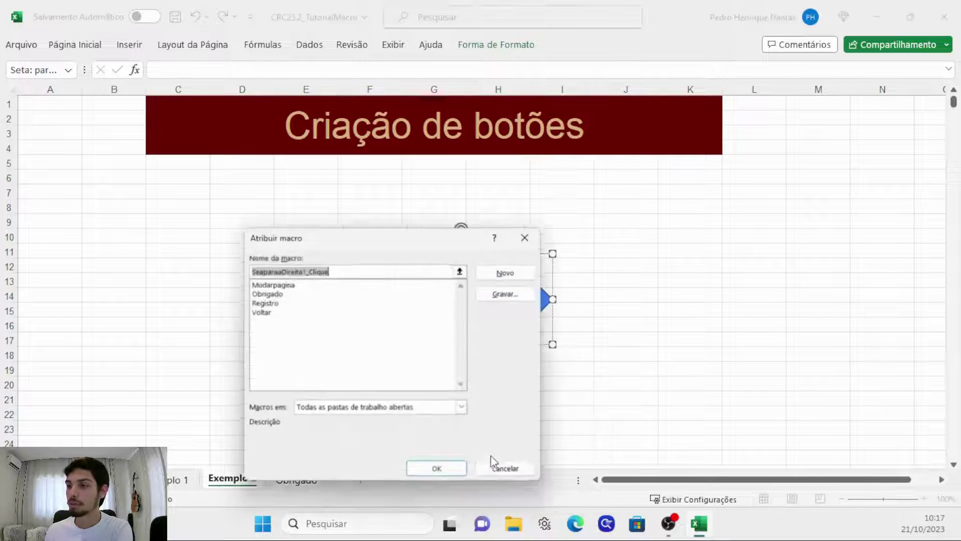
{"action": "left_click", "coordinate": [269, 313]}
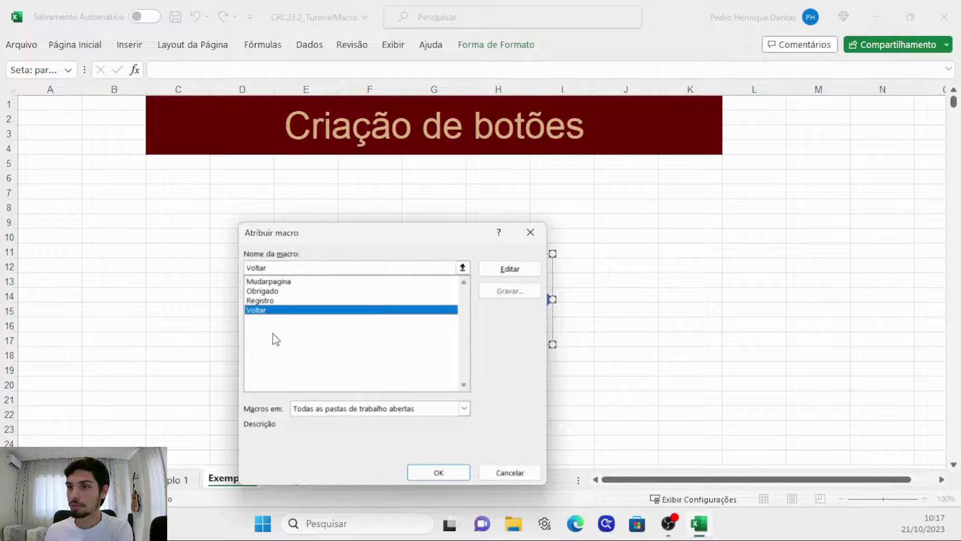
{"action": "left_click", "coordinate": [439, 473]}
Test the VOLTAR arrow button on "Exemplo 2" and the PET Produção logo button on the cover sheet.
{"action": "left_click", "coordinate": [613, 374]}
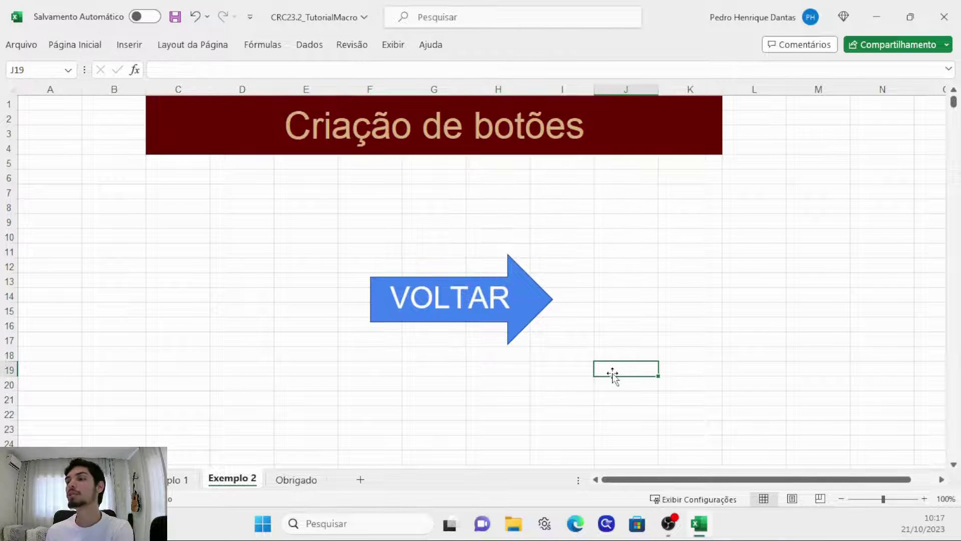
{"action": "left_click", "coordinate": [472, 302]}
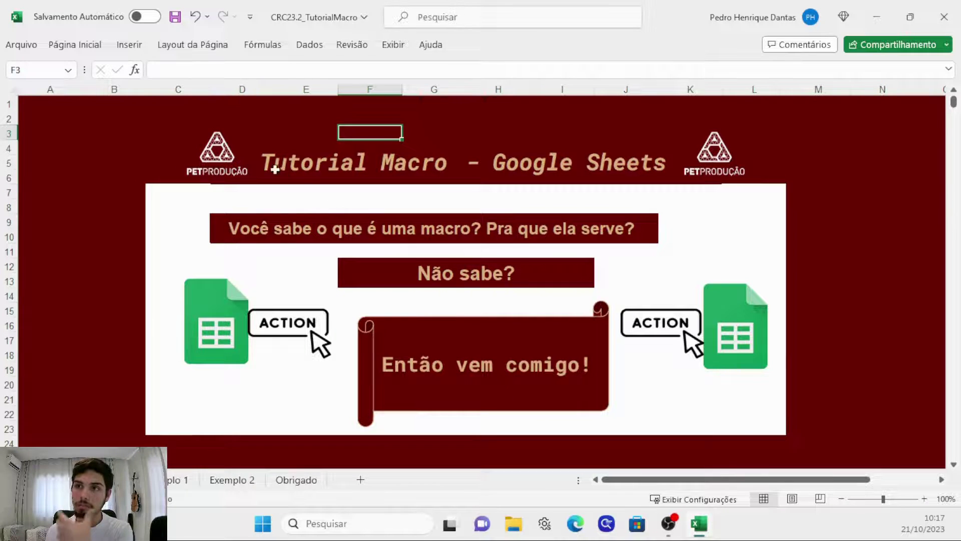
{"action": "left_click", "coordinate": [223, 159]}
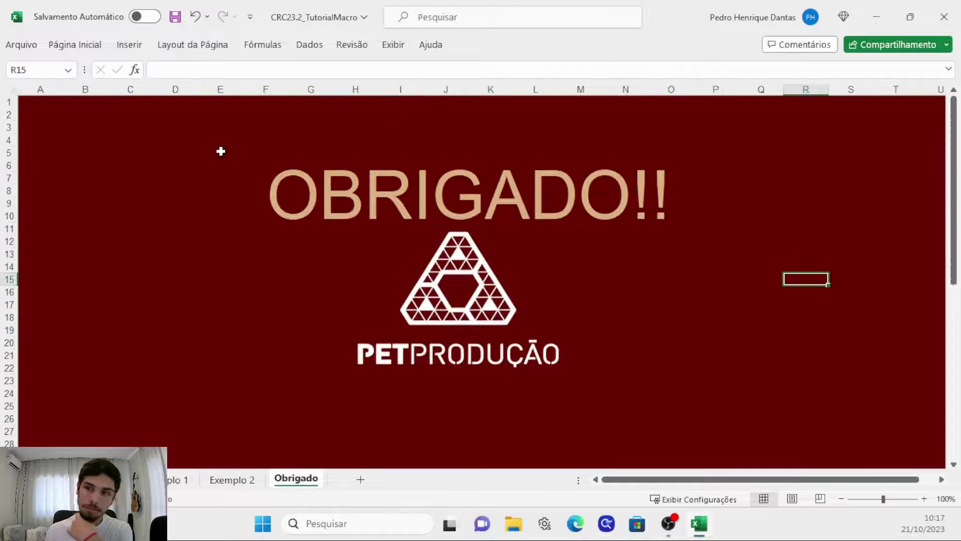